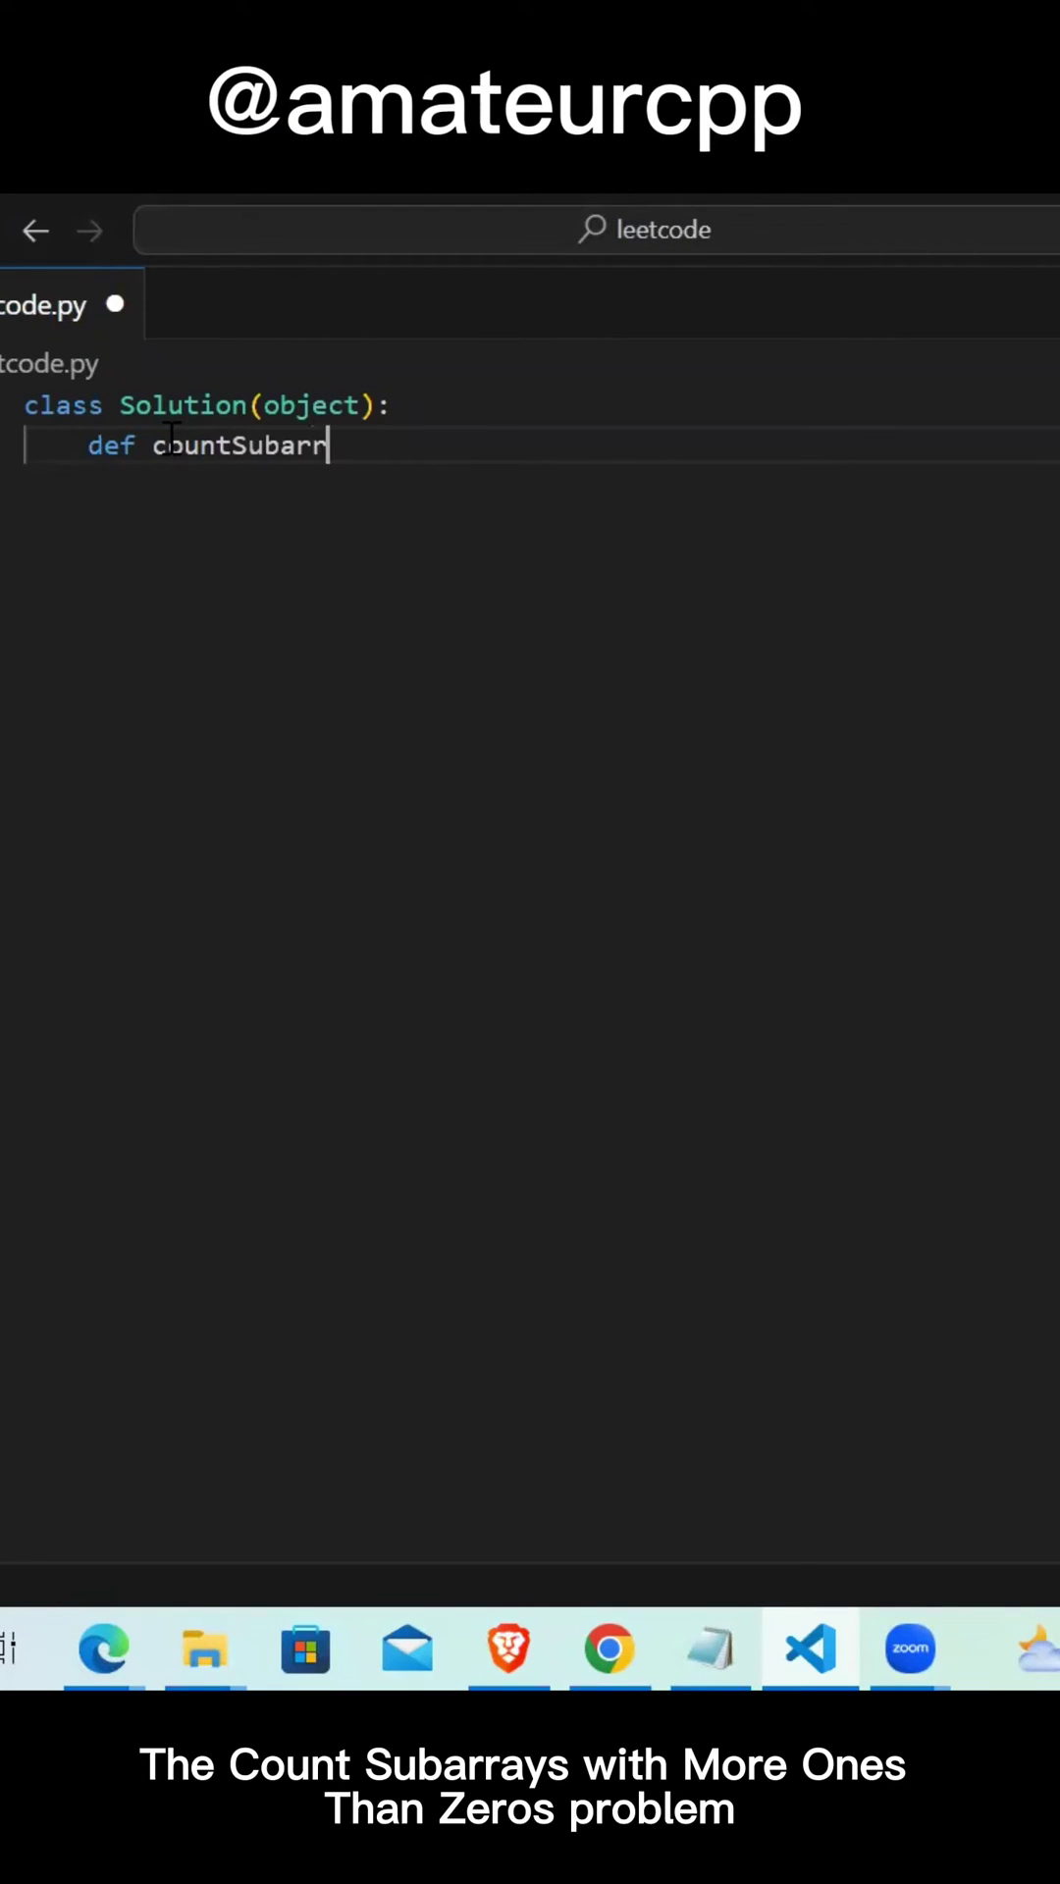
type("ays(nums):")
Step: Write the countSubarrays(nums) header with count = 0, a prefix_sum list, prefix_sum[0] = 0 and prefix_sum_count = {}
key("Return")
type("count = 0")
key("Return")
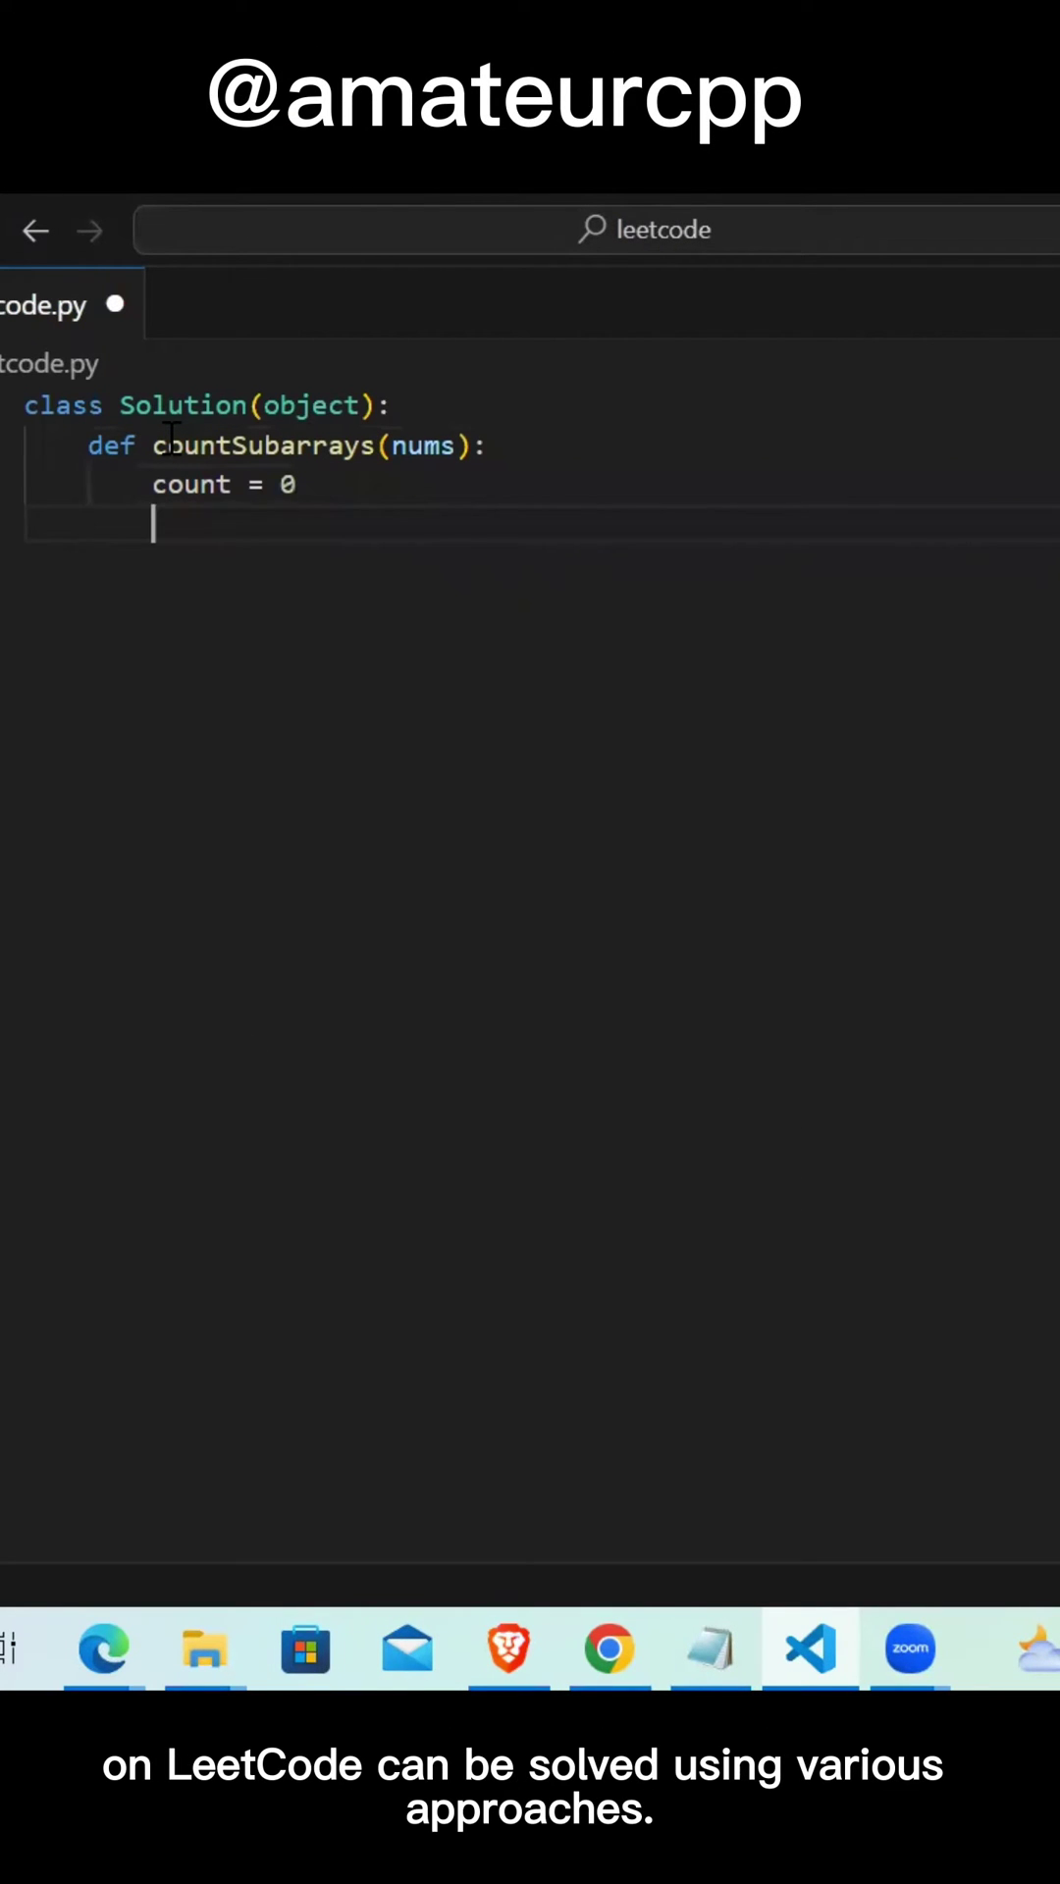
type("prefix_sum = [0] * (l")
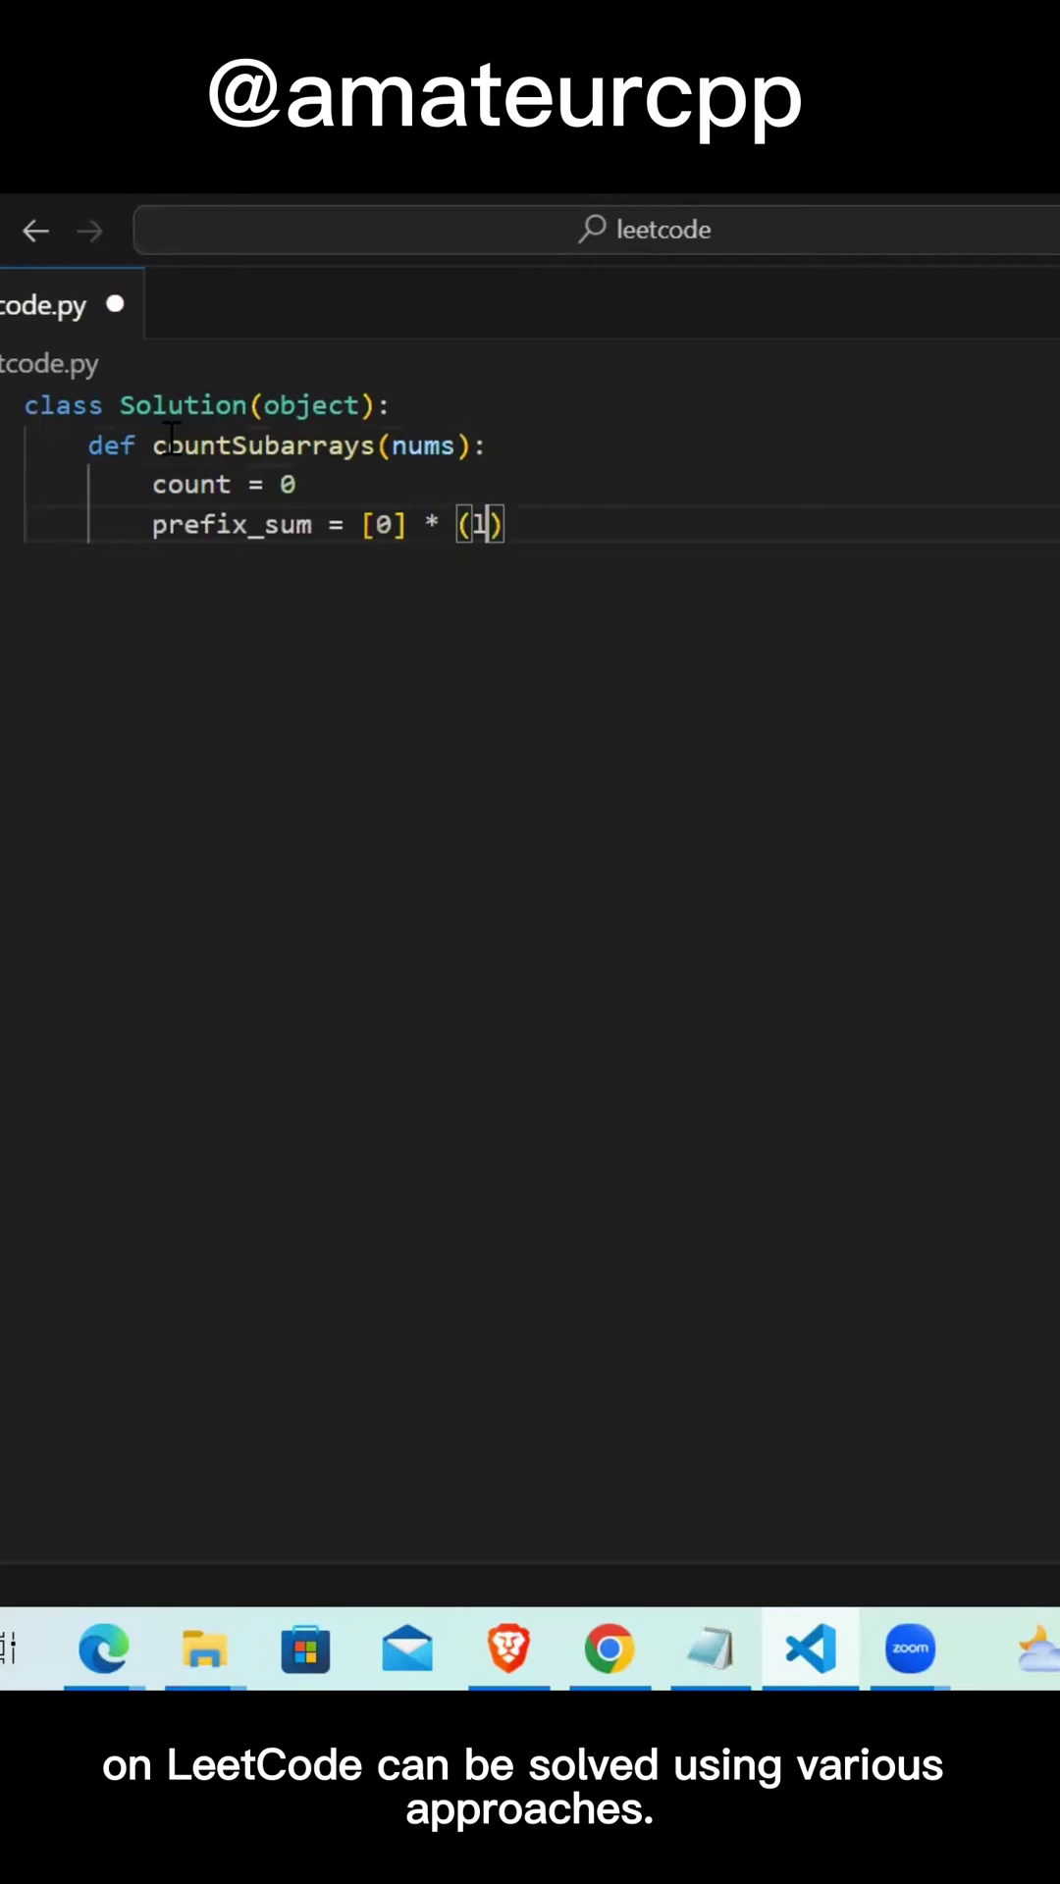
type("en(nums) + ")
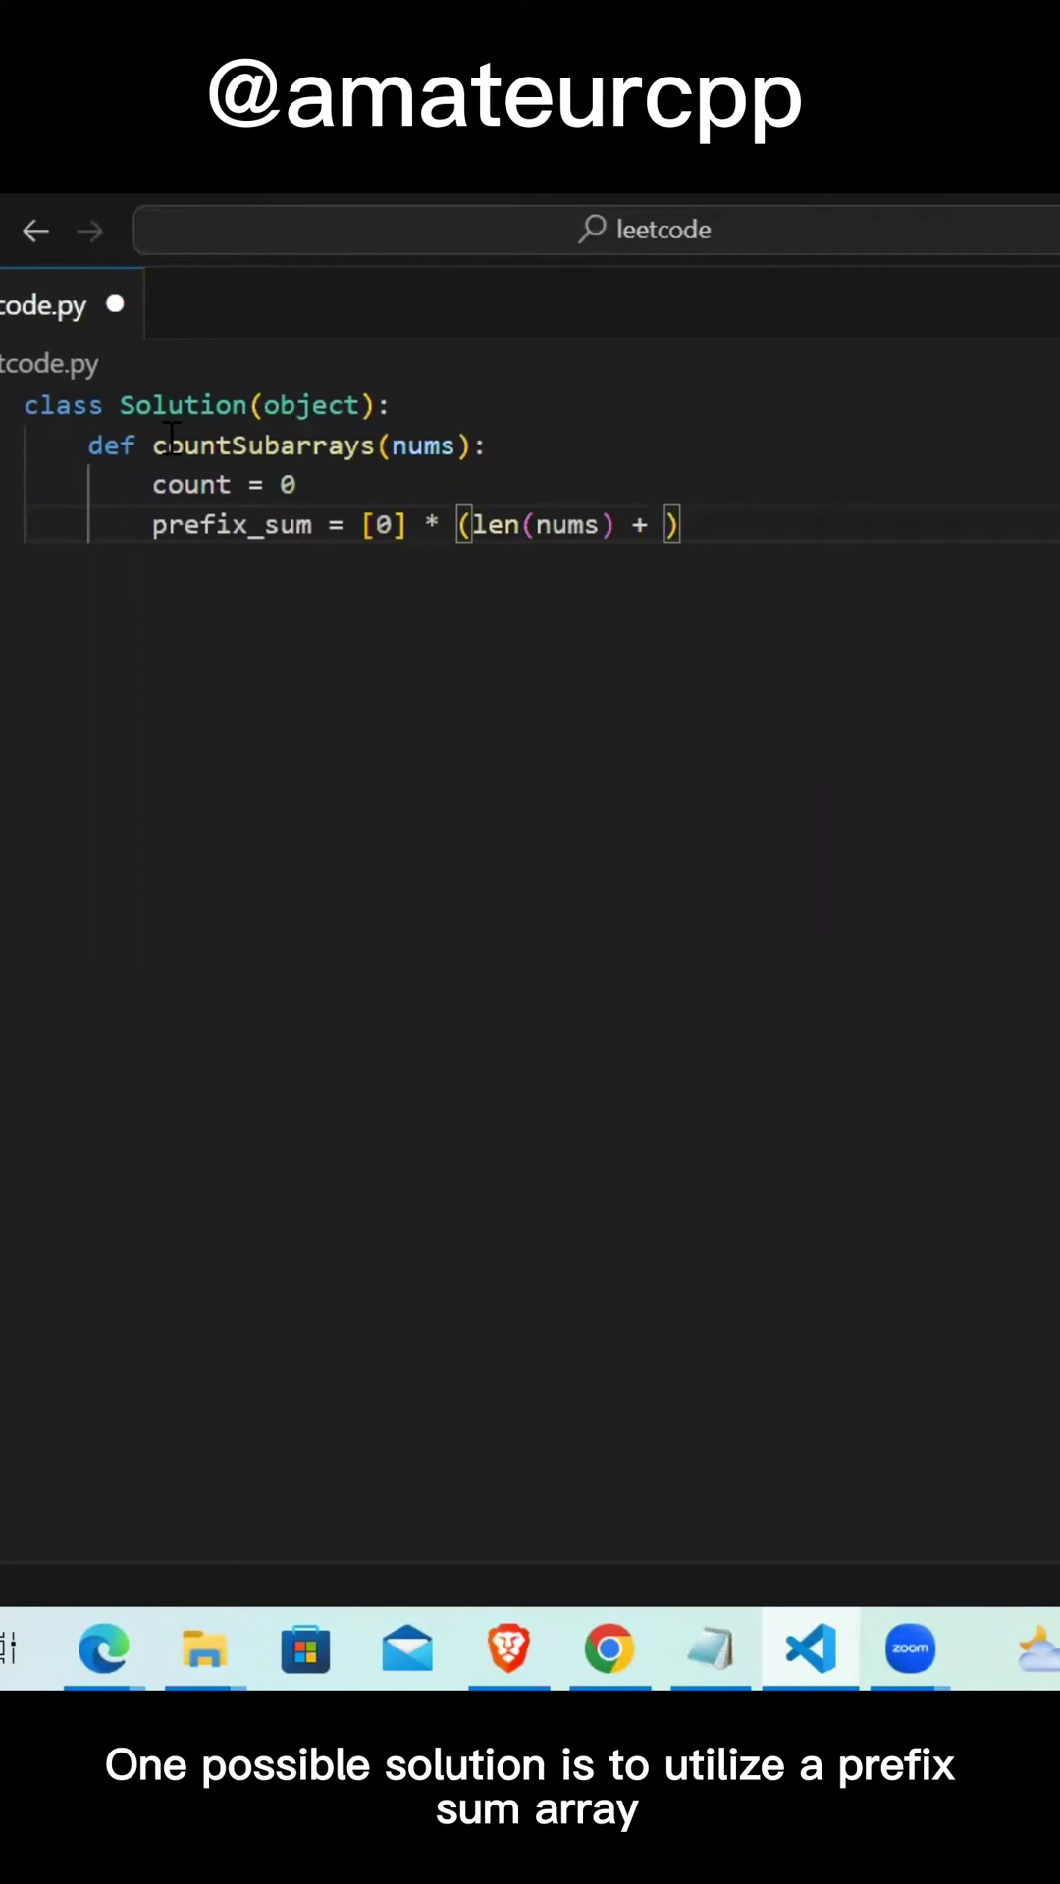
type("1)")
key("Return")
type("prefix_sum[0] = 0")
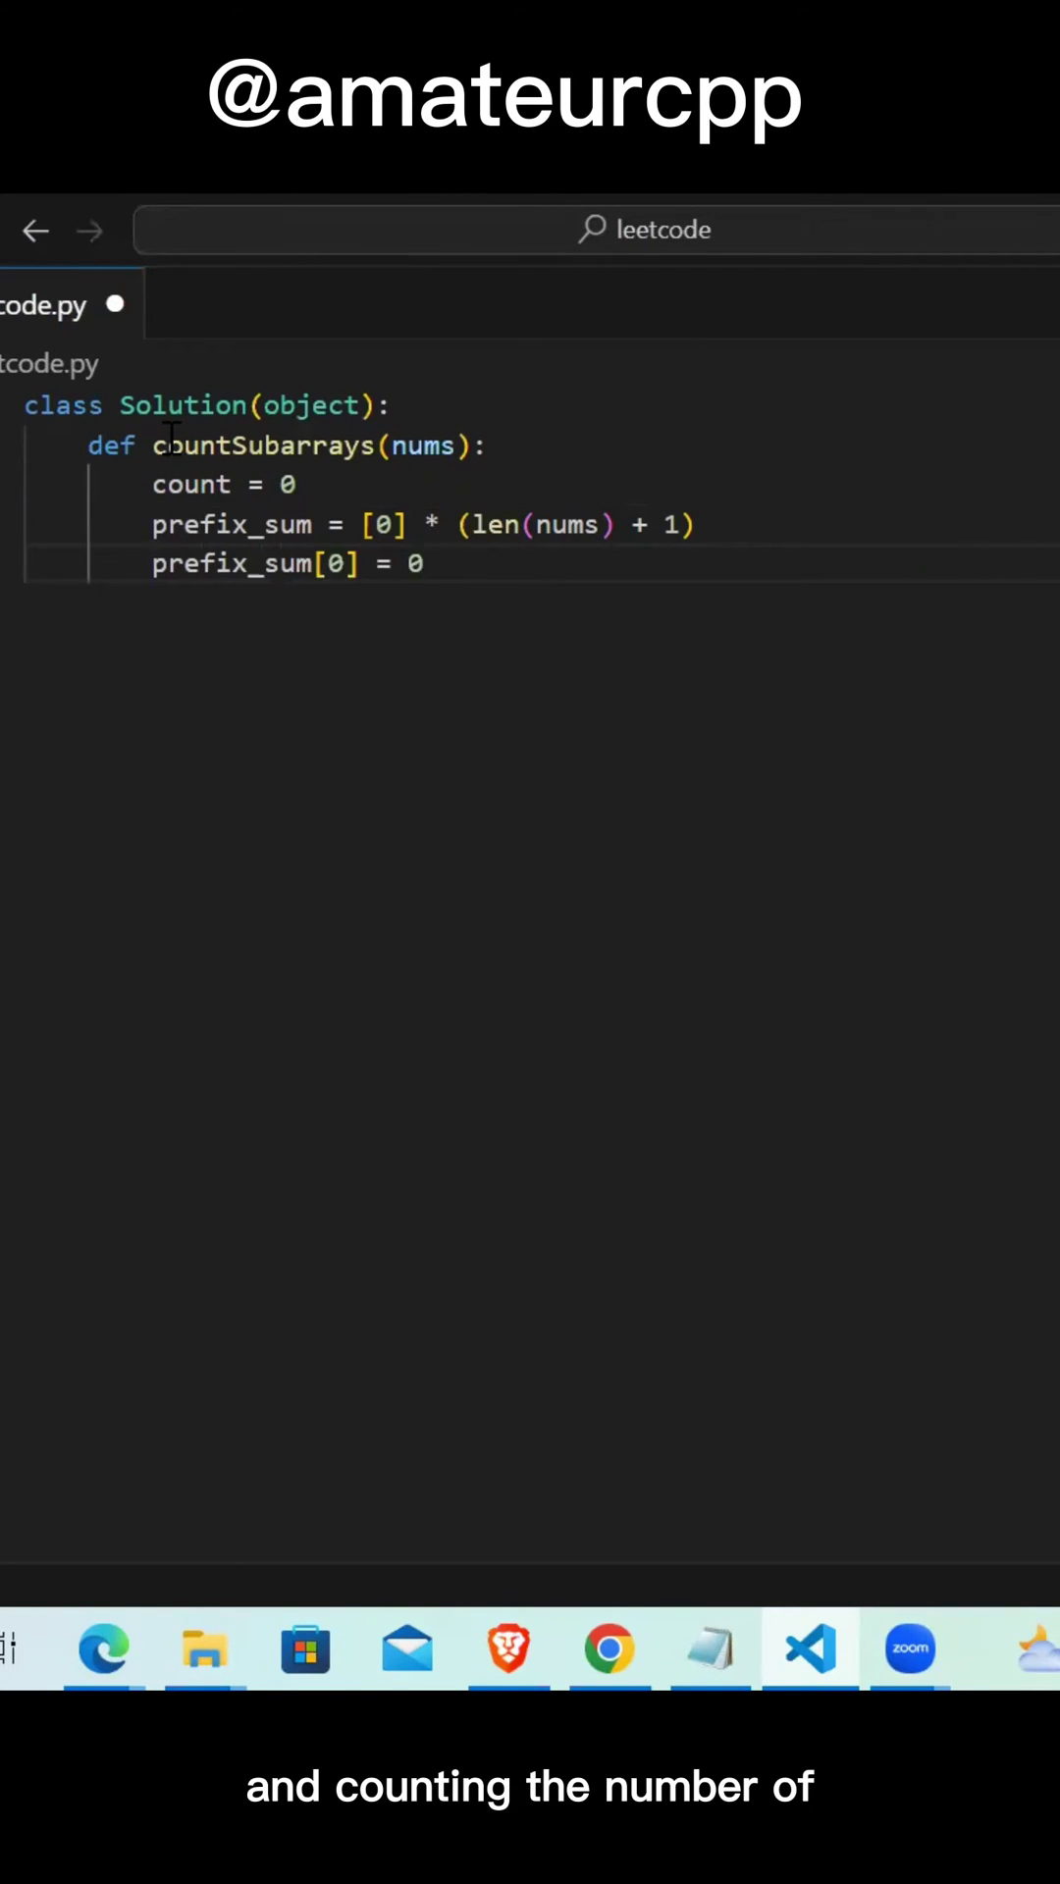
key("Return")
type("prefix_sum_count = {}")
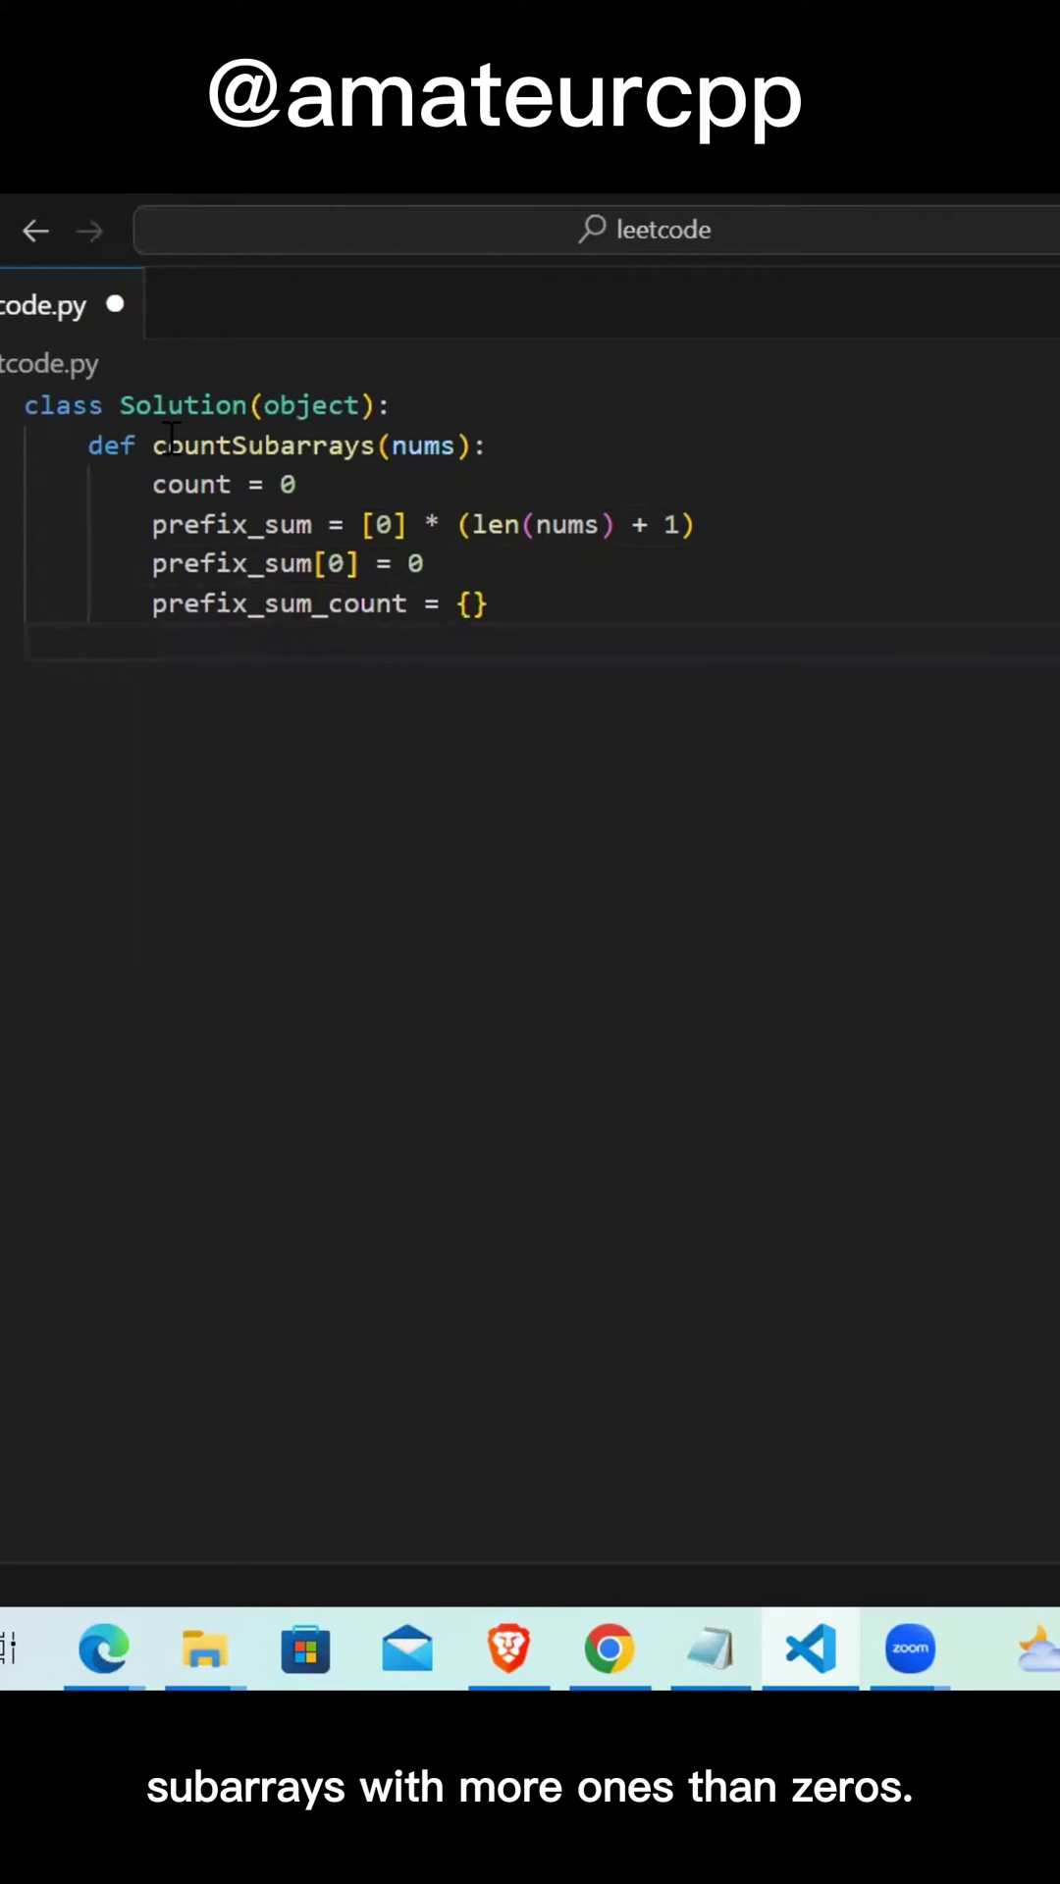
key("Return")
key("Return")
type("for i in range(1, len(nums")
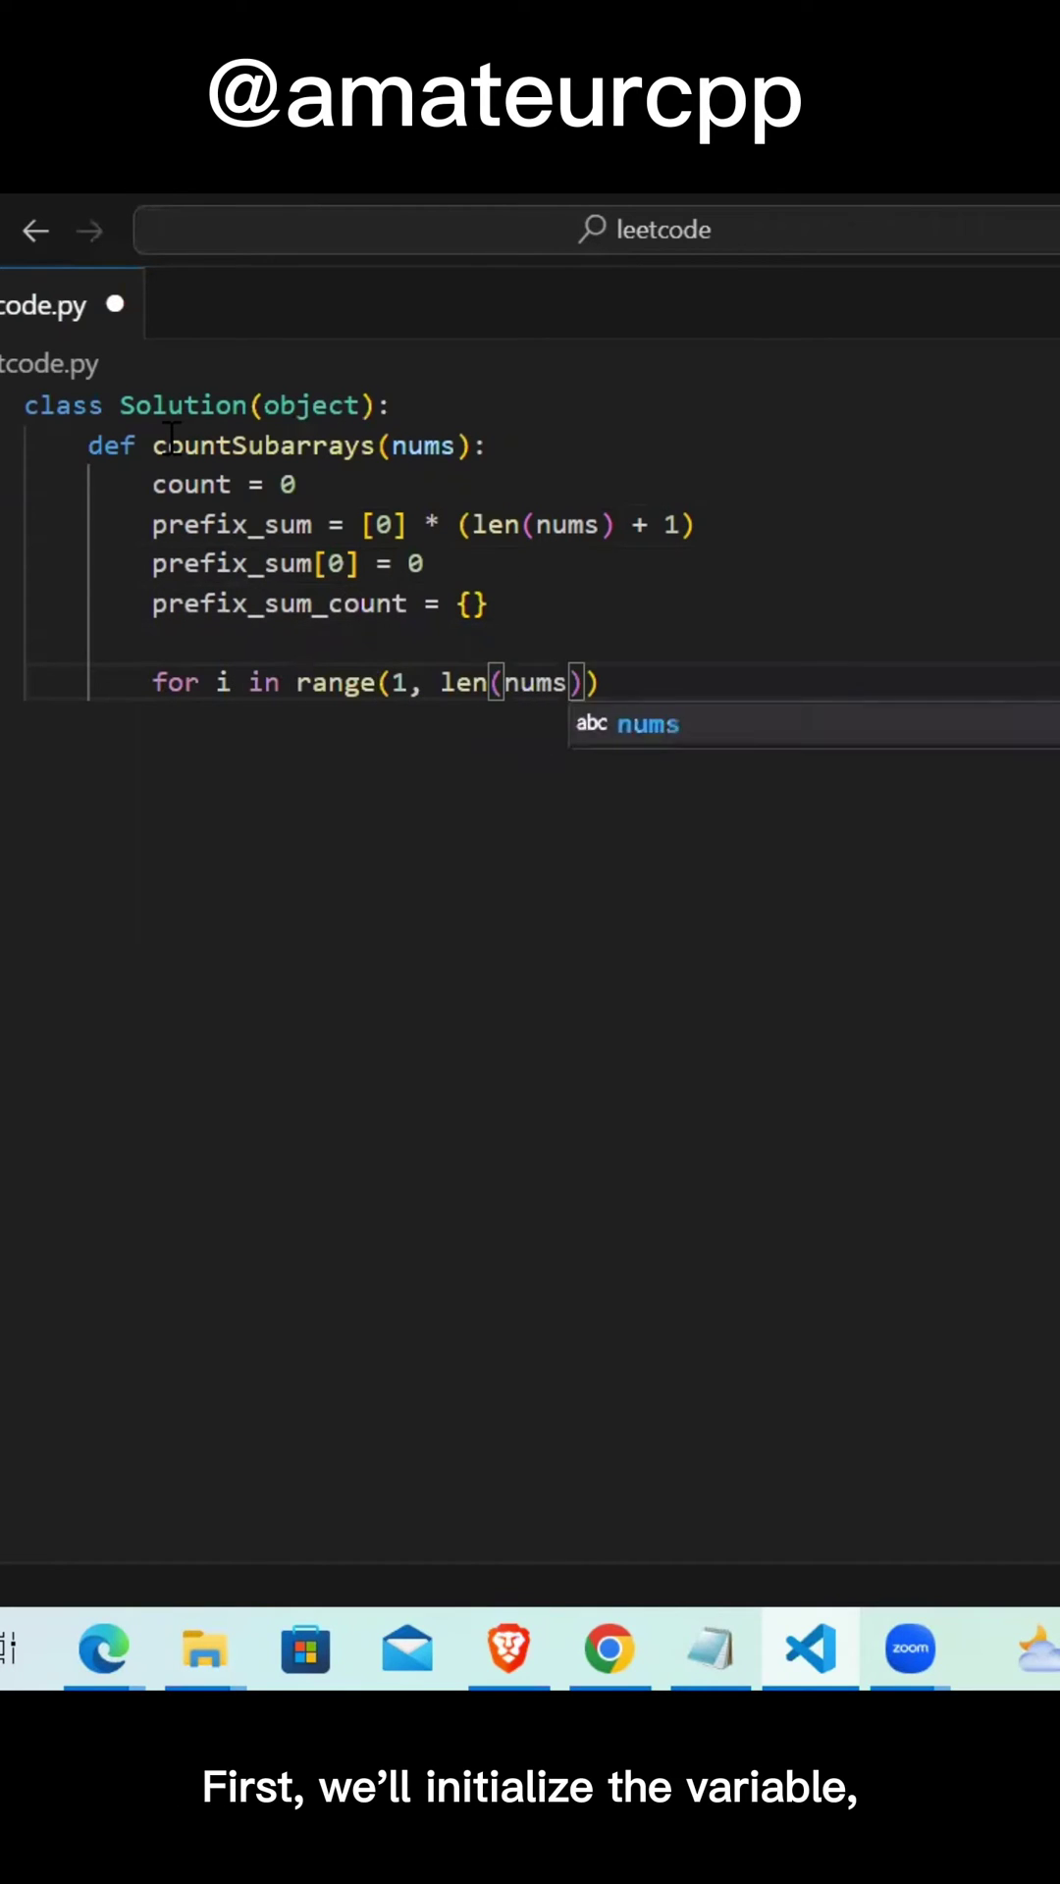
type(") + 1):")
Step: Loop i over range(1, len(nums) + 1), setting prefix_sum[i] by adding (1 if nums[i - 1] == 1 else -1)
key("Return")
type("prefix_sum")
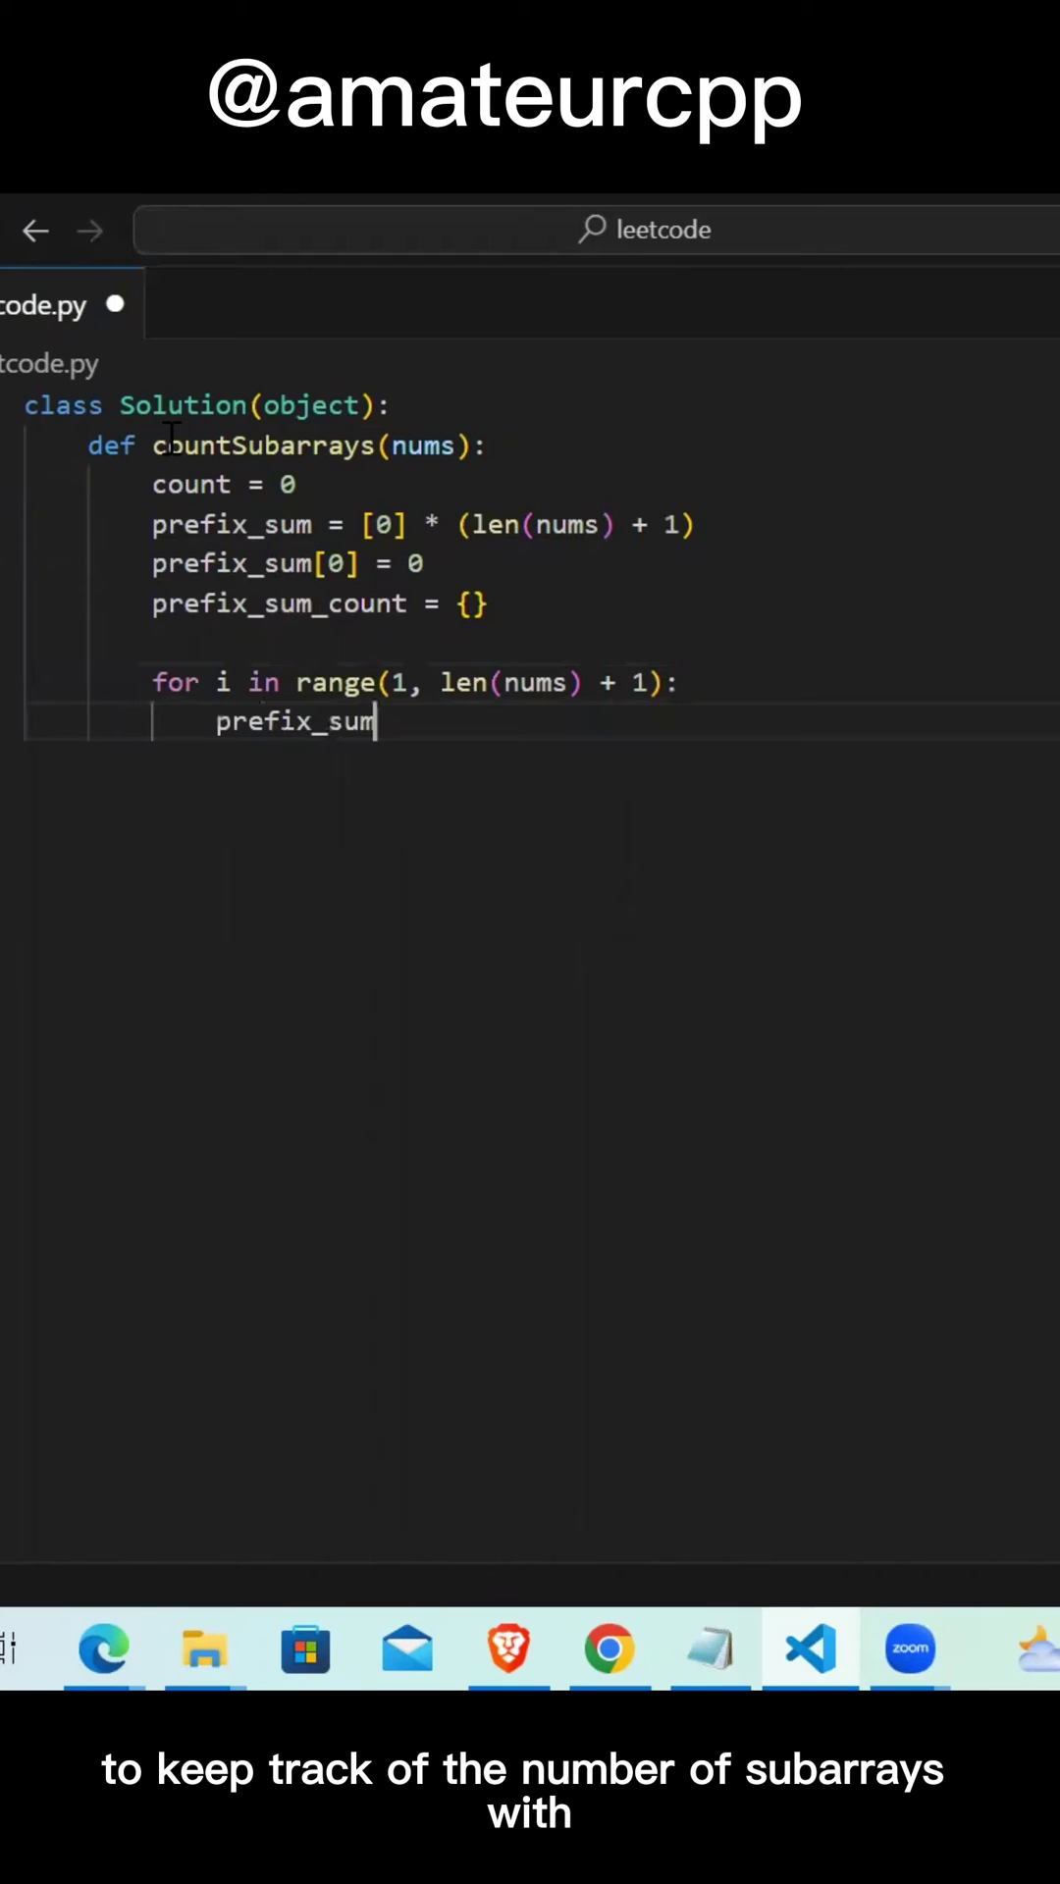
type("[i] = prefix_sum[i - 1")
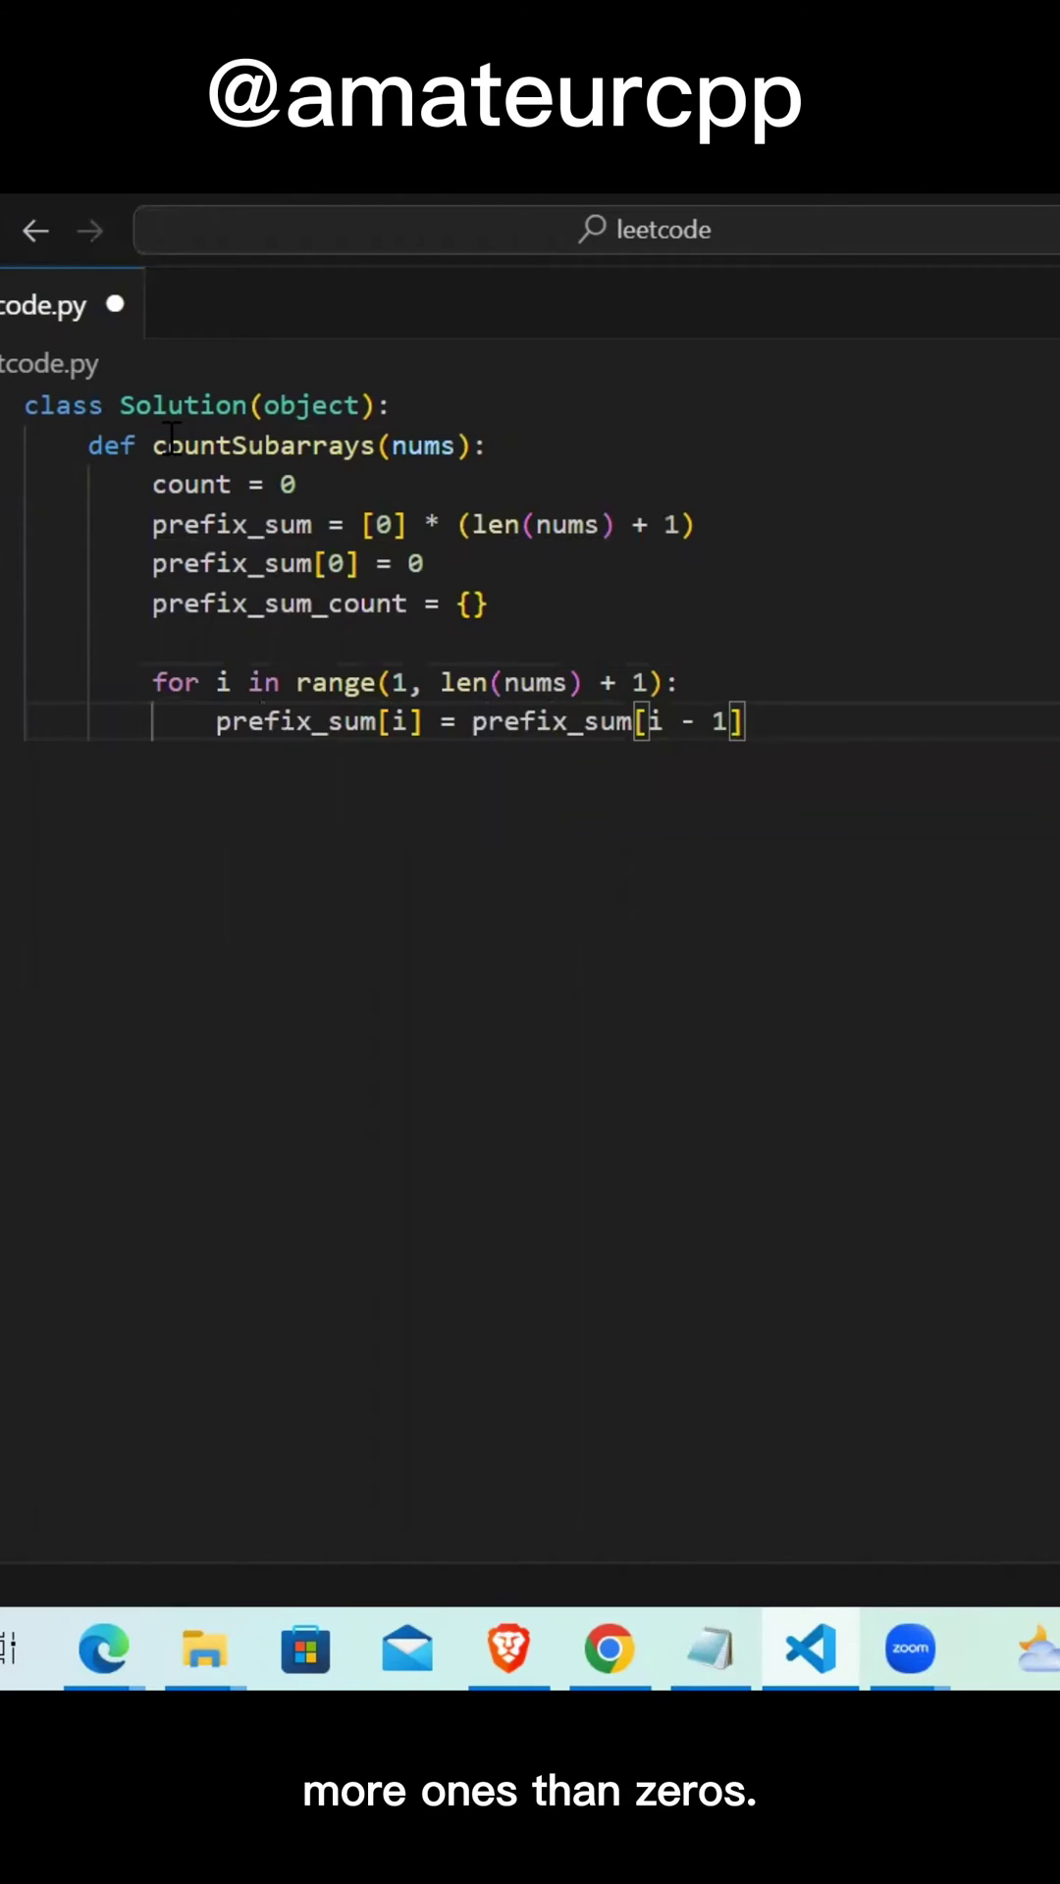
type("] + (1 if ")
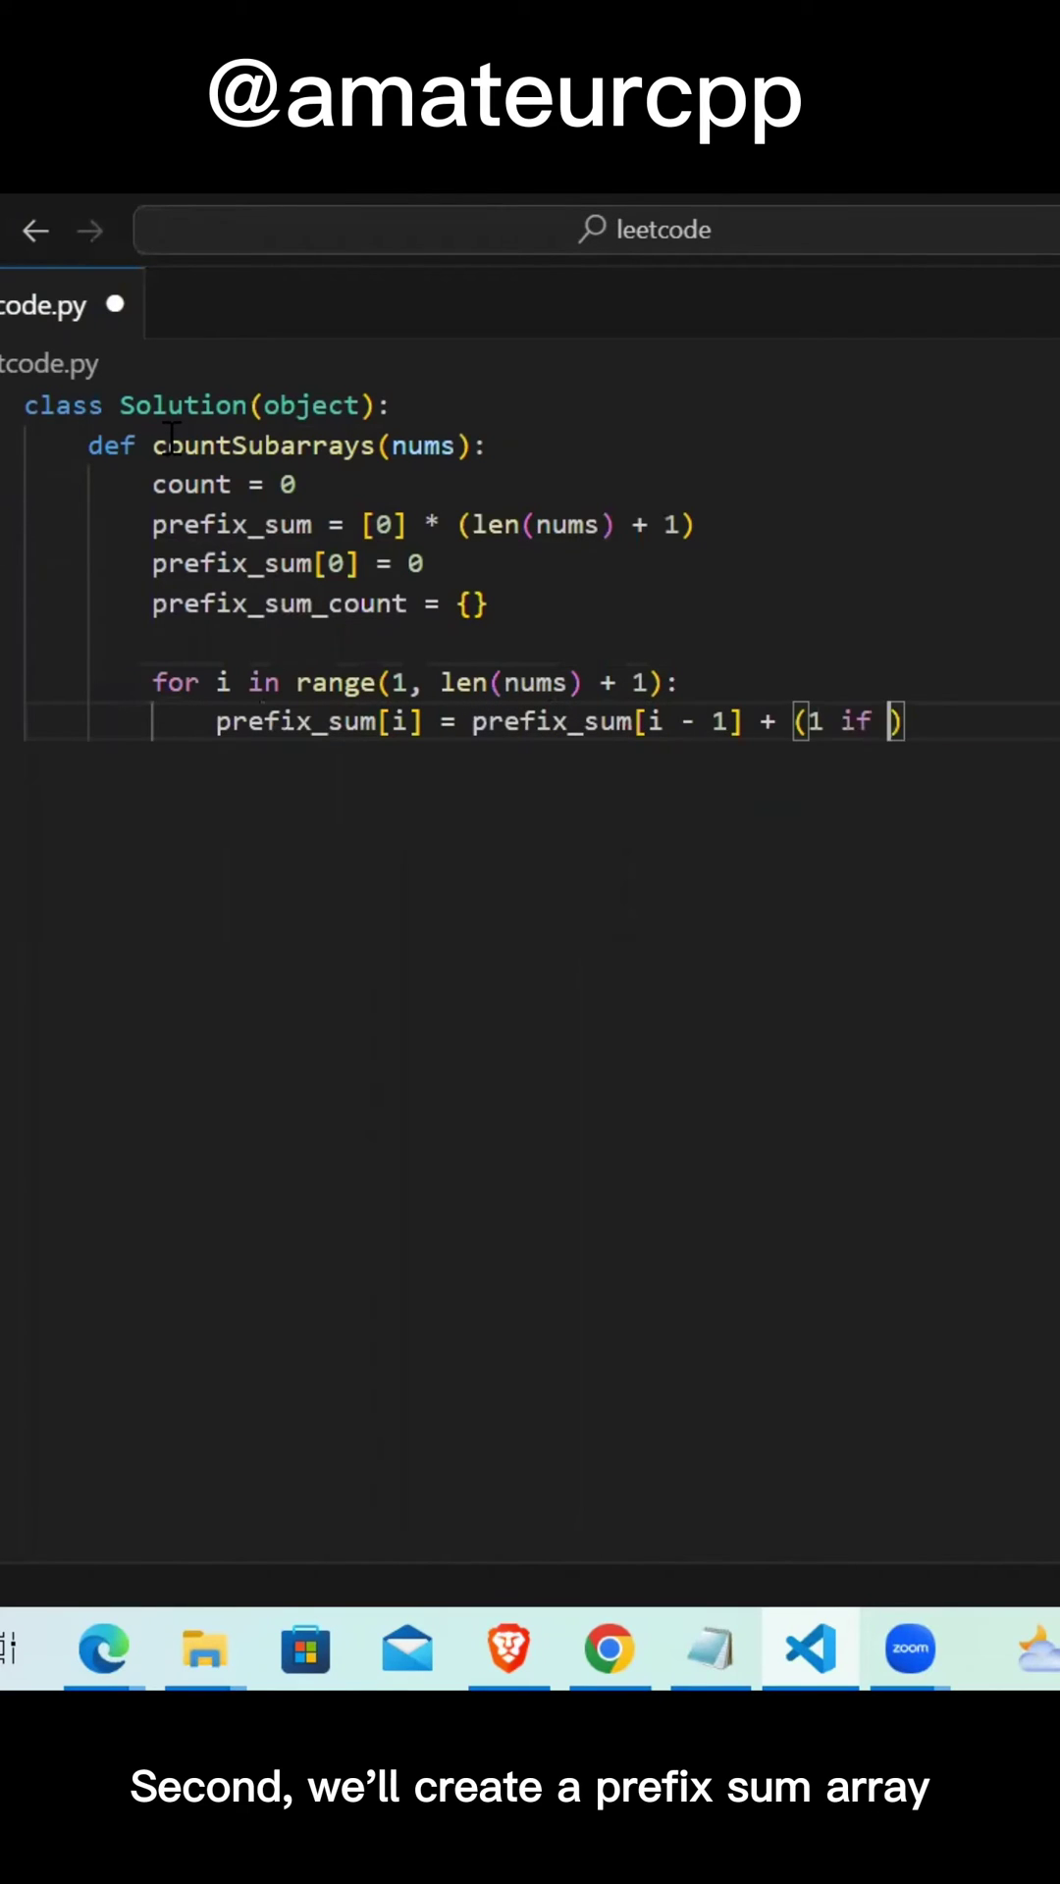
type("nums[i - 1")
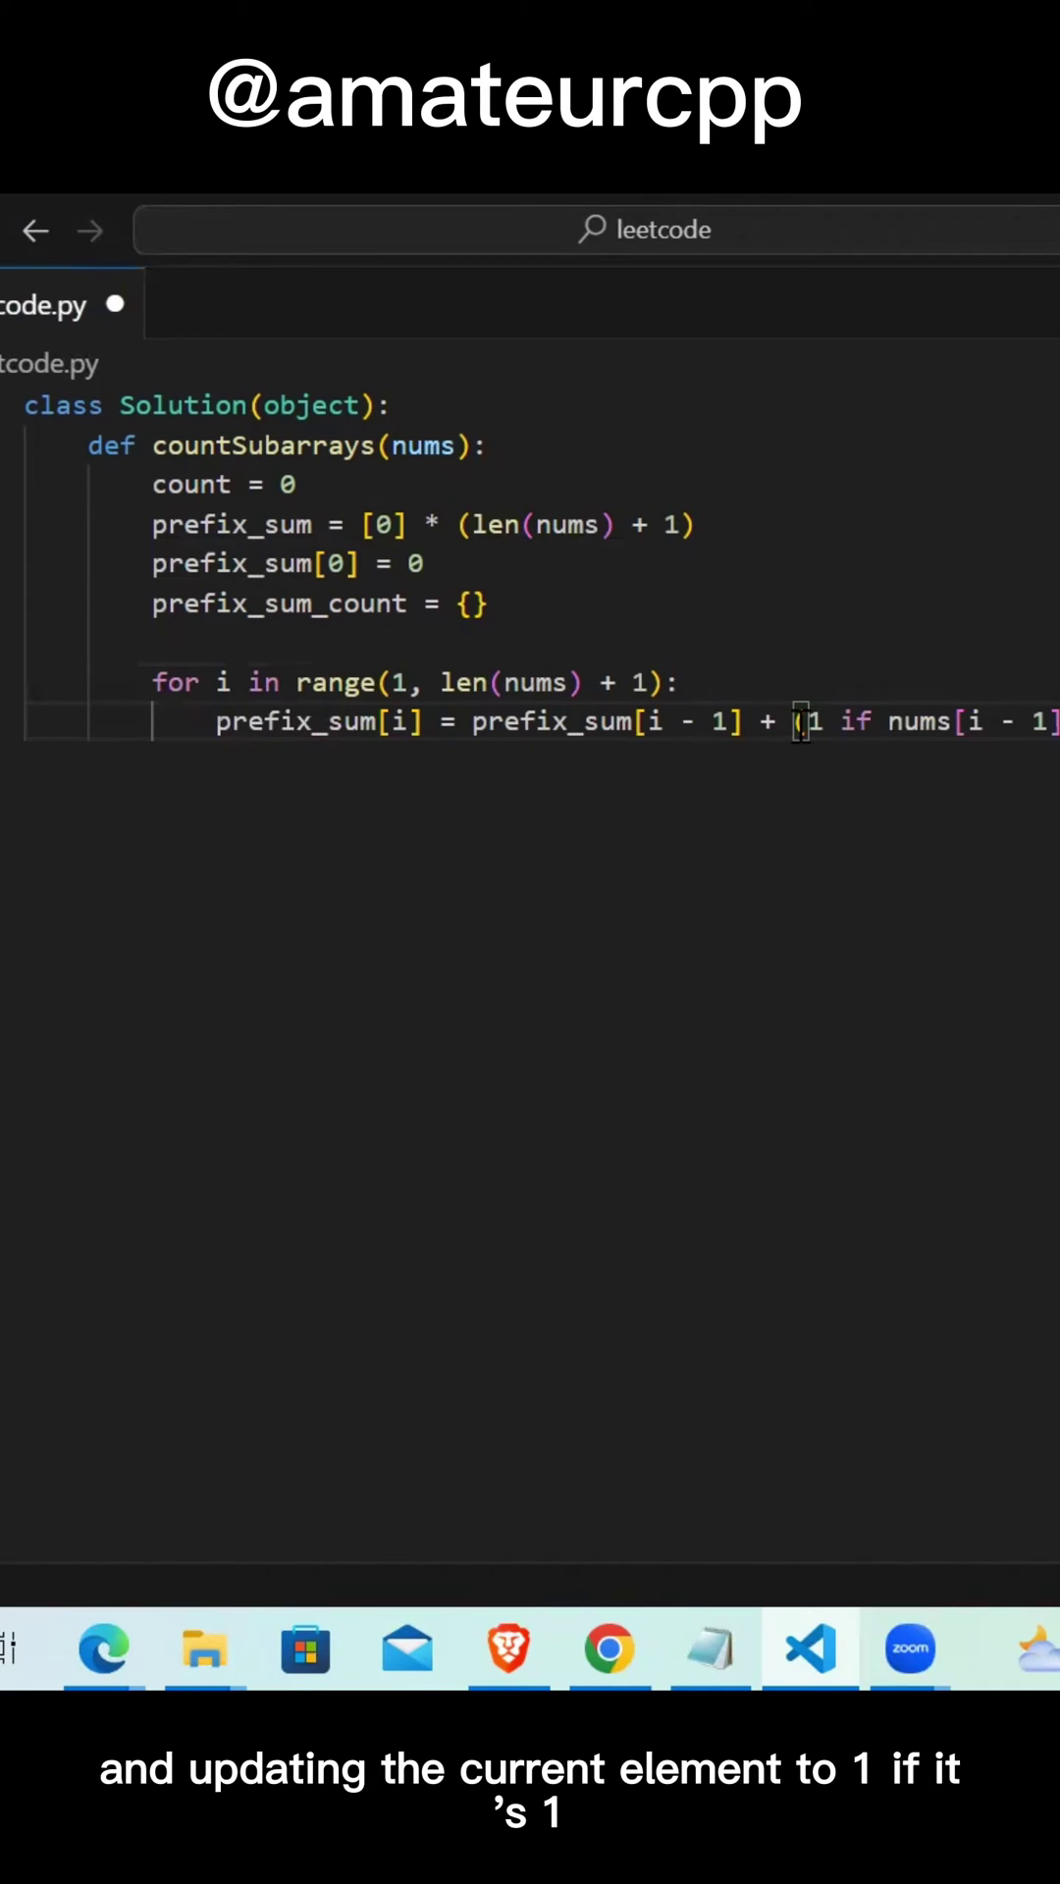
key("Return")
key("Tab")
key("Tab")
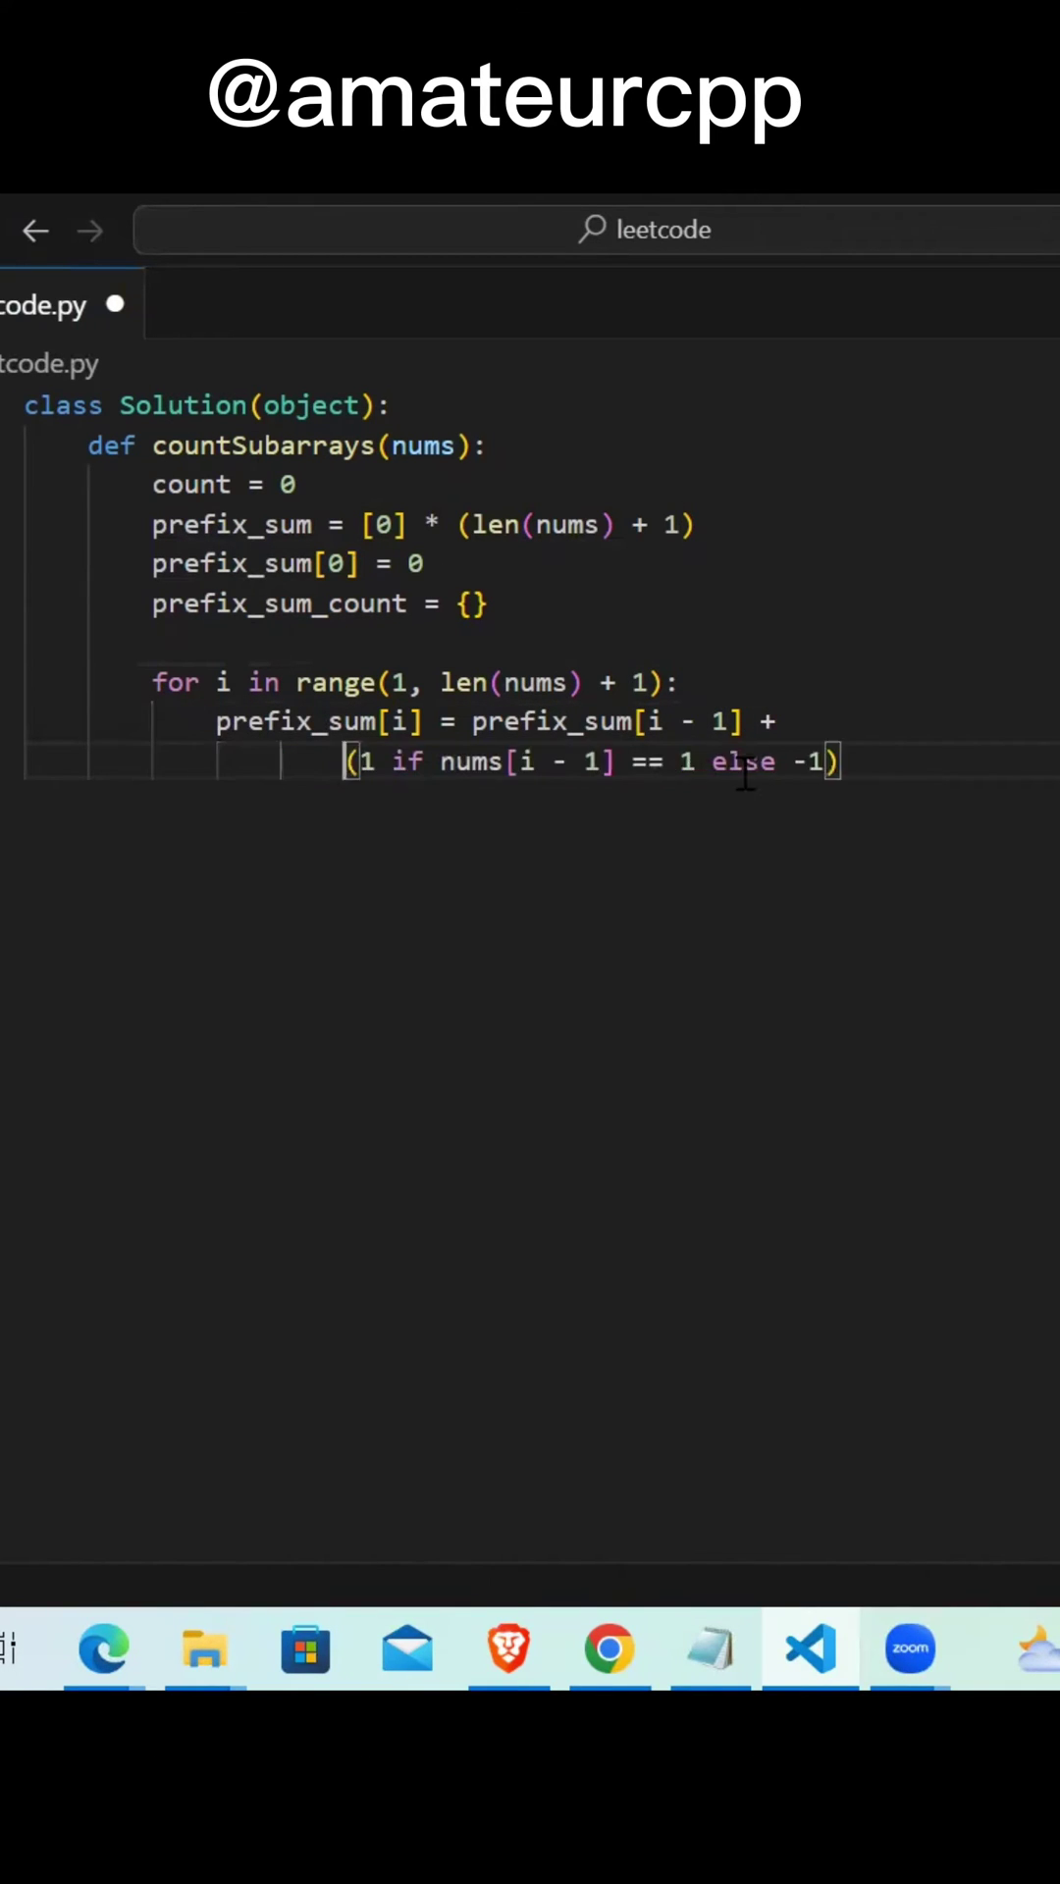
key("Tab")
left_click(1005, 779)
key("Return")
type("if prefi")
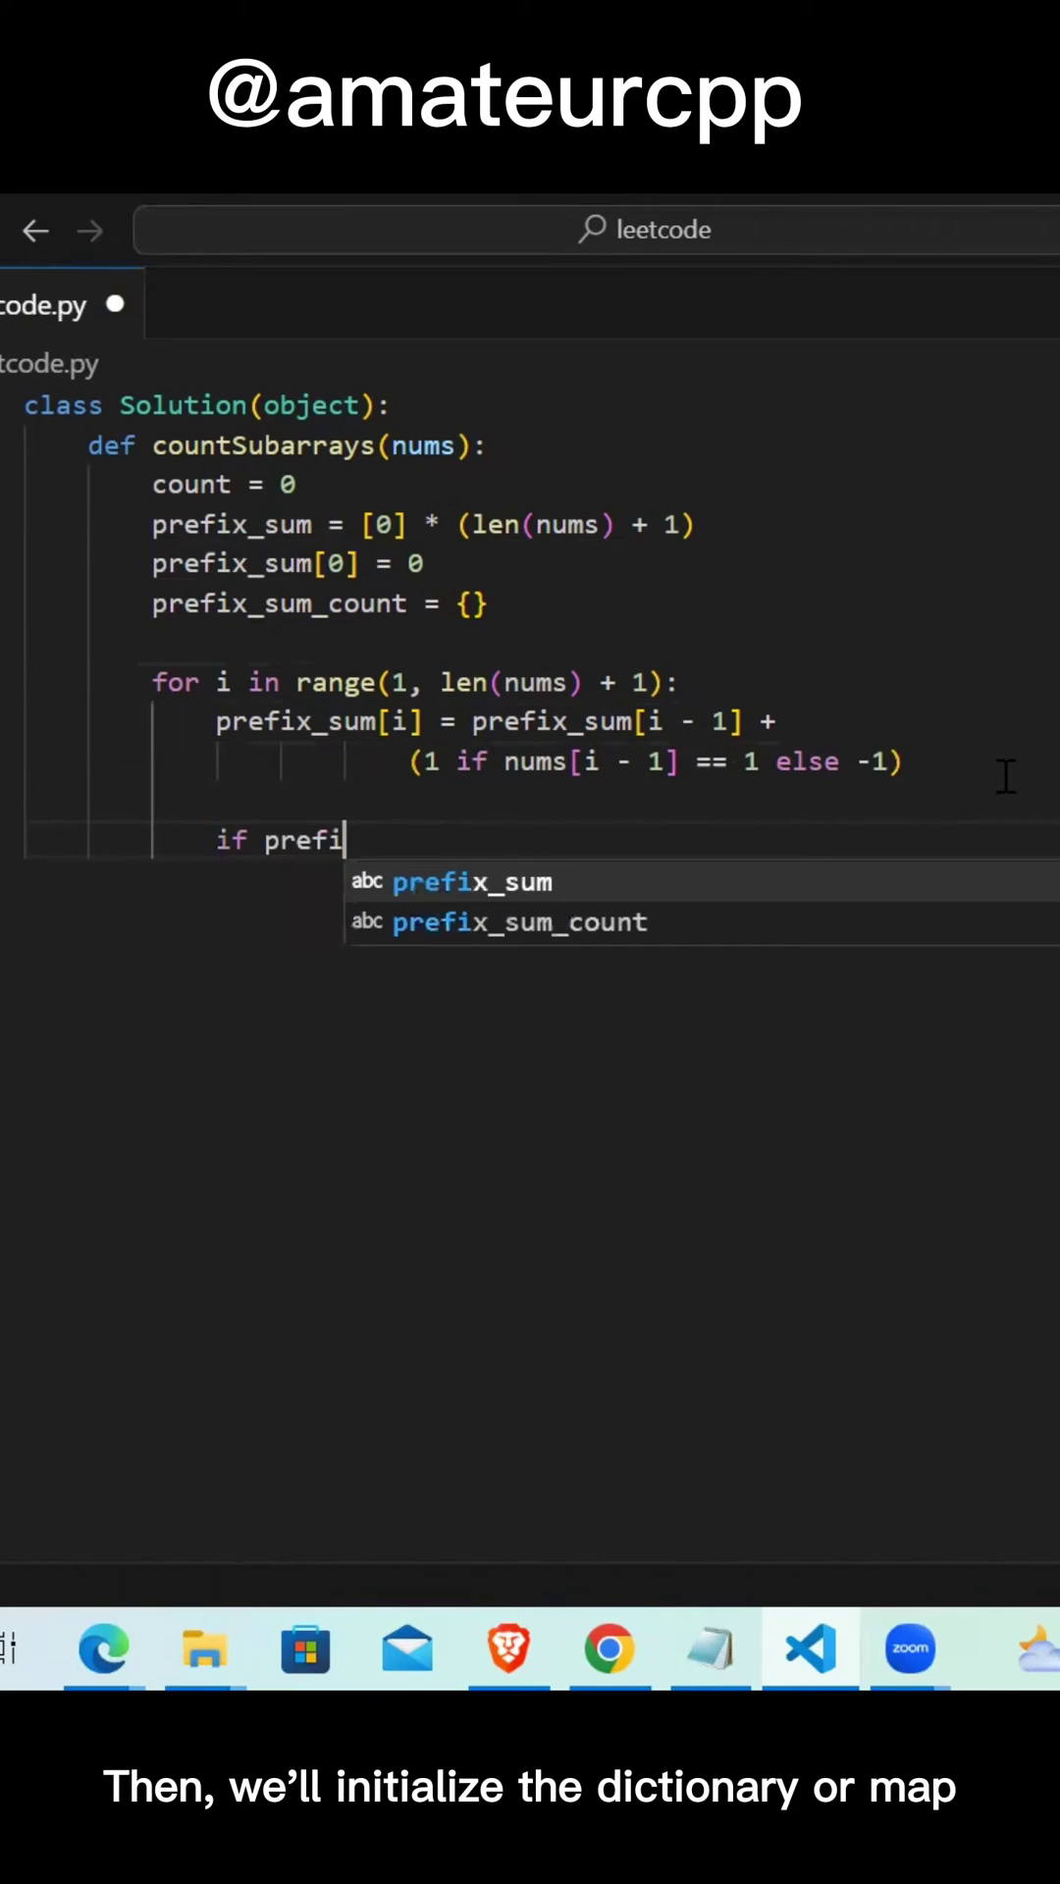
type("x_sum[i] > 0:")
Step: Add 'if prefix_sum[i] > 0: count += 1' and add prefix_sum_count[prefix_sum[i] - 1] when that key exists
key("Return")
type("cou")
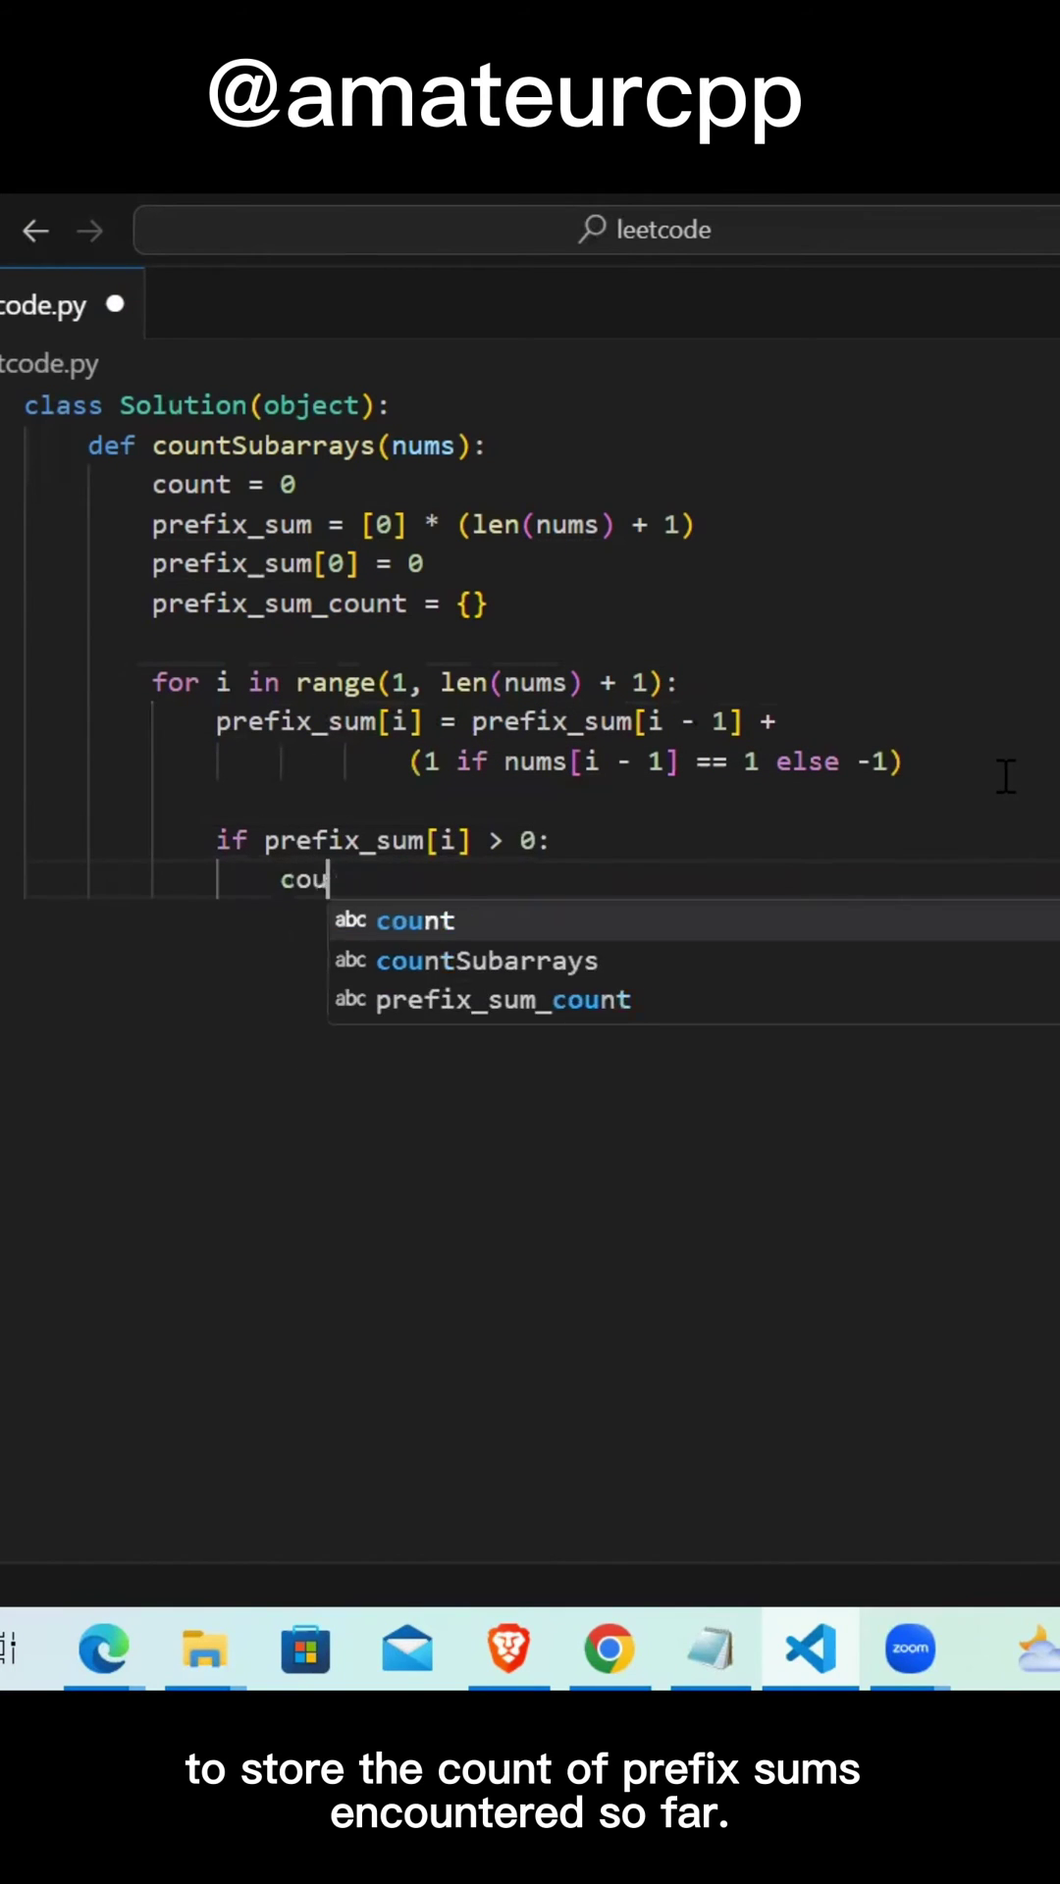
type("nt += 1")
key("Return")
key("Return")
key("BackSpace")
type("if prefix_sum[i] - 1 in prefix")
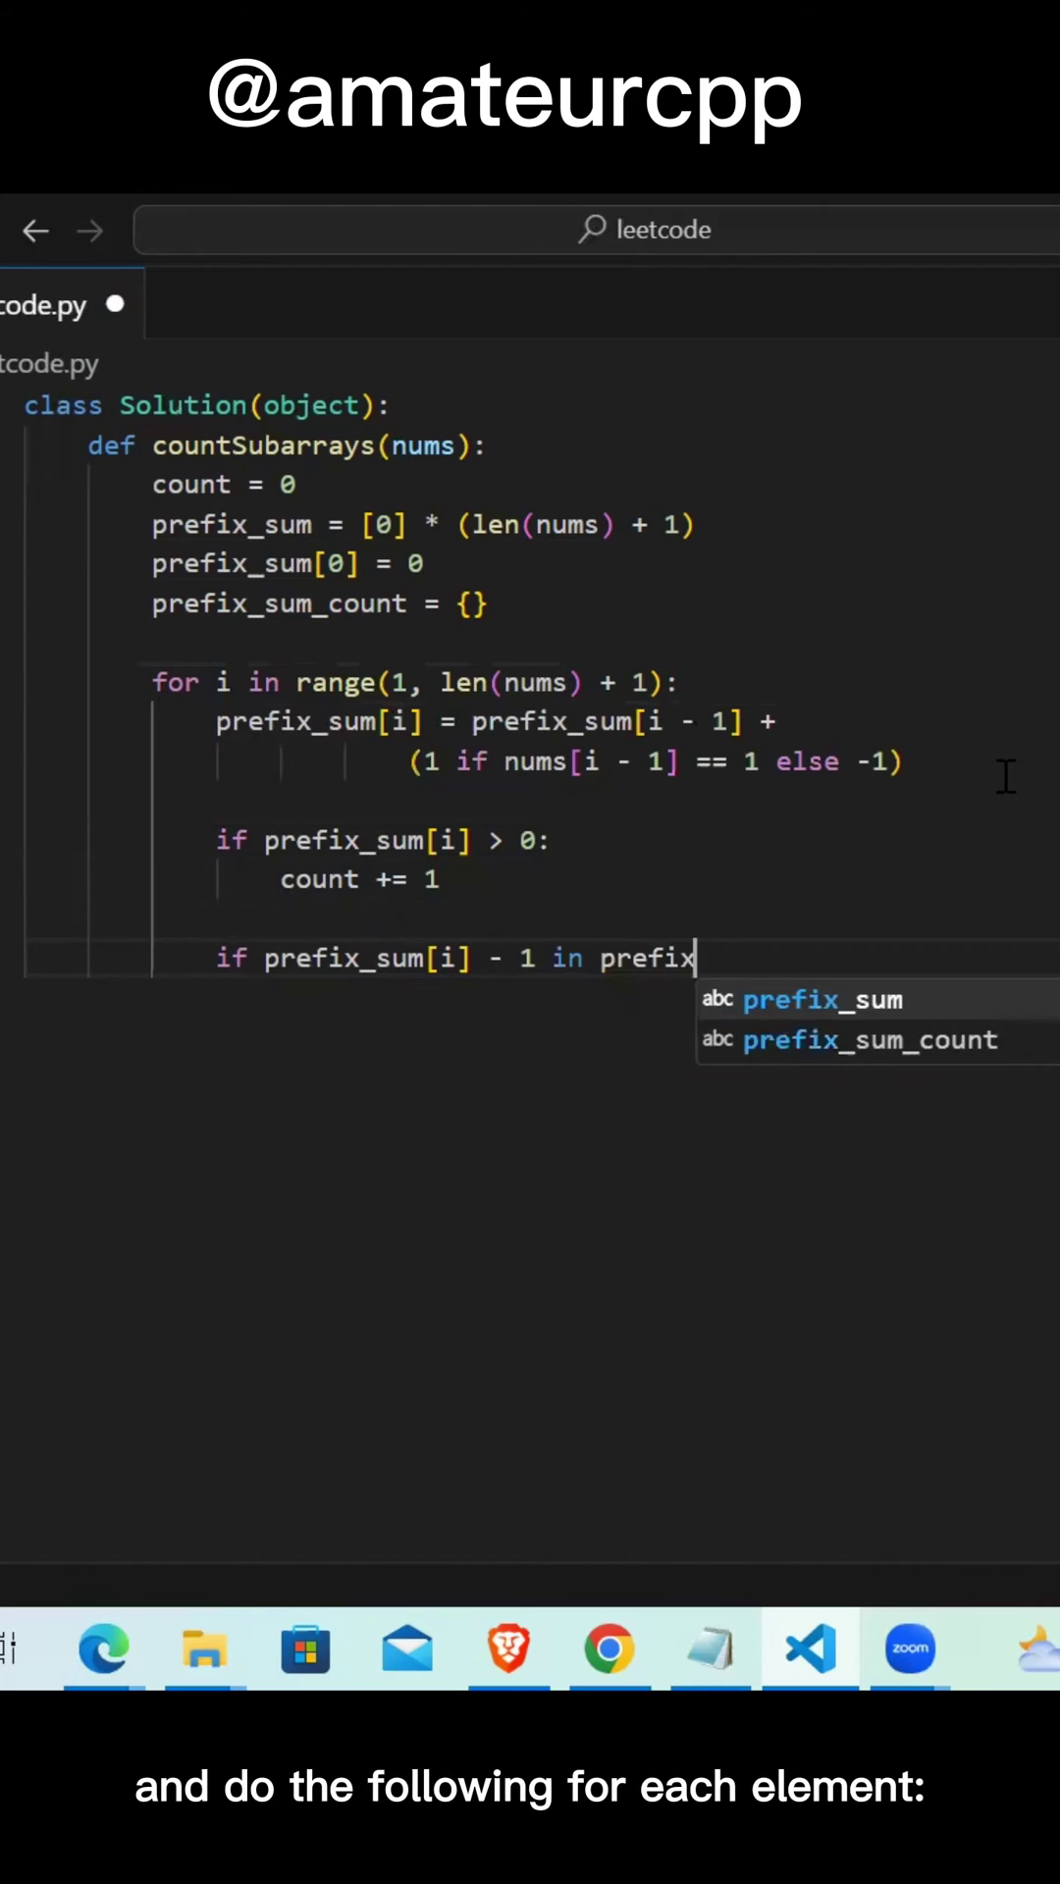
type("_sum_count:")
key("Return")
type("count += pref")
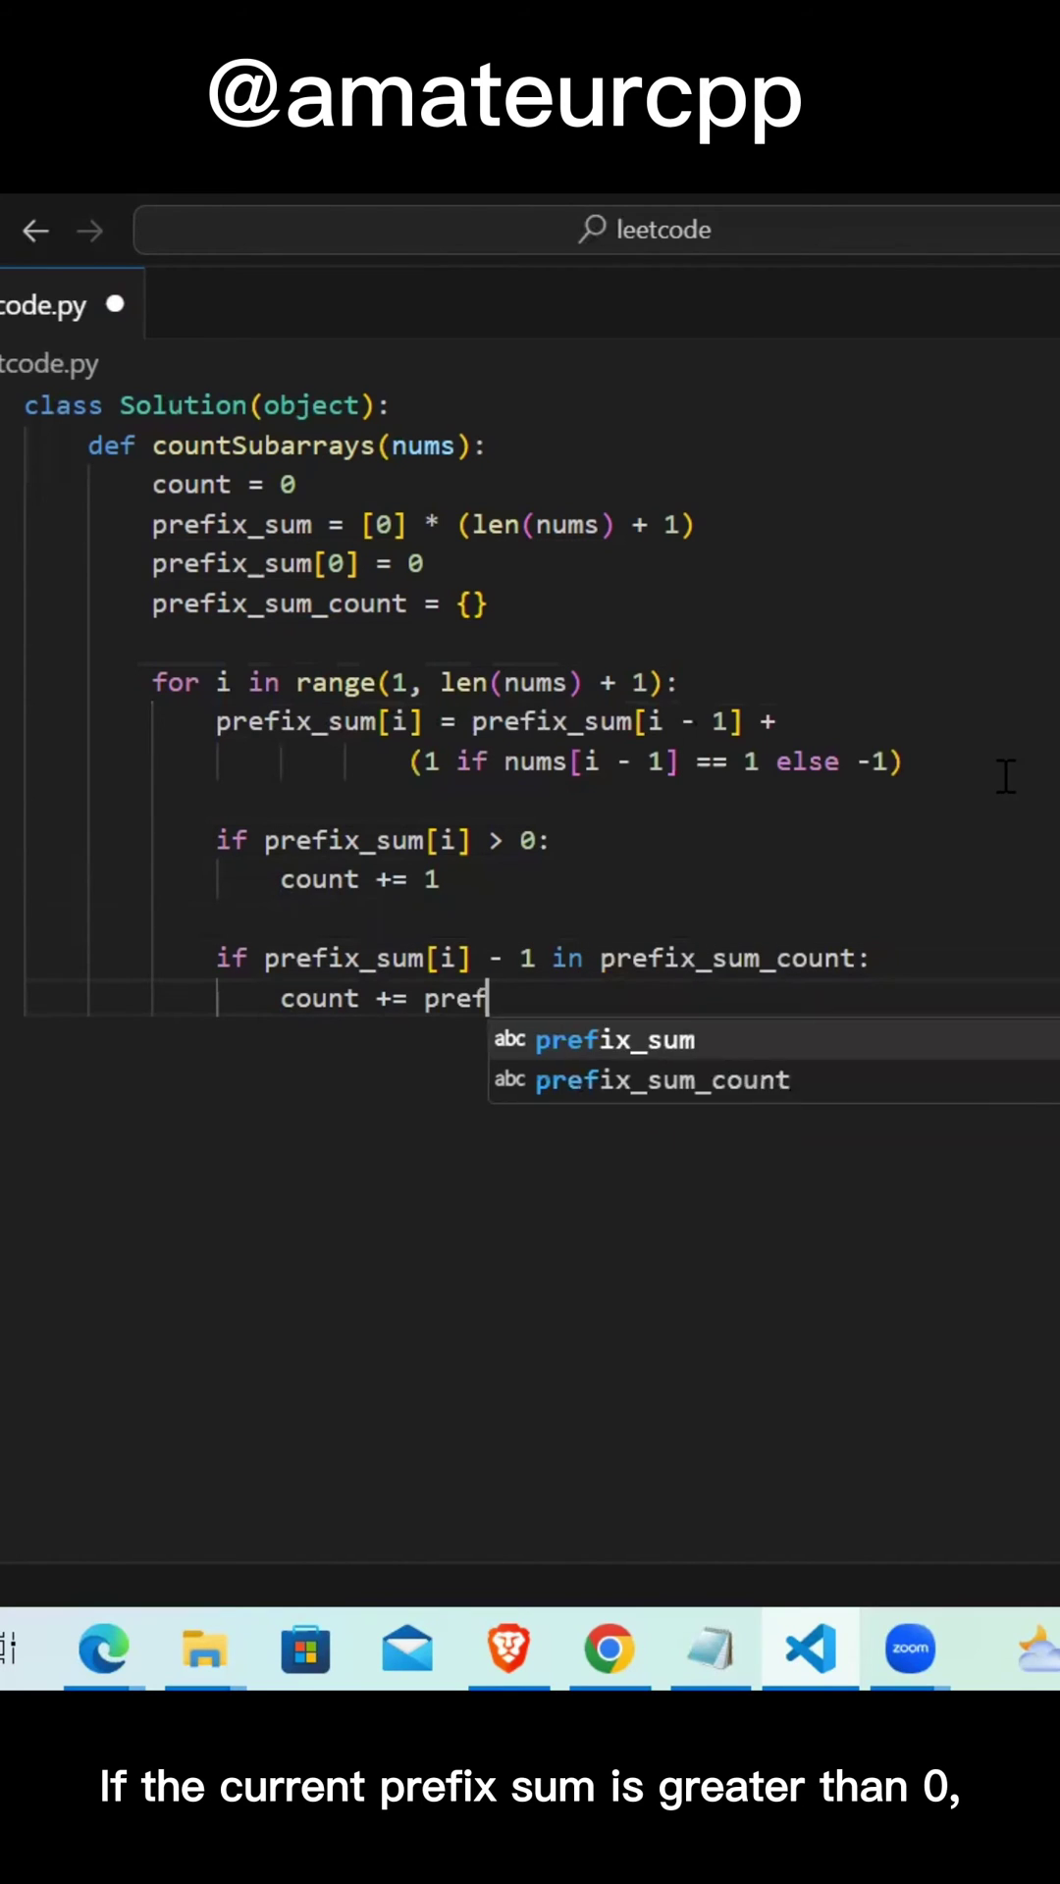
type("ix_sum_count[")
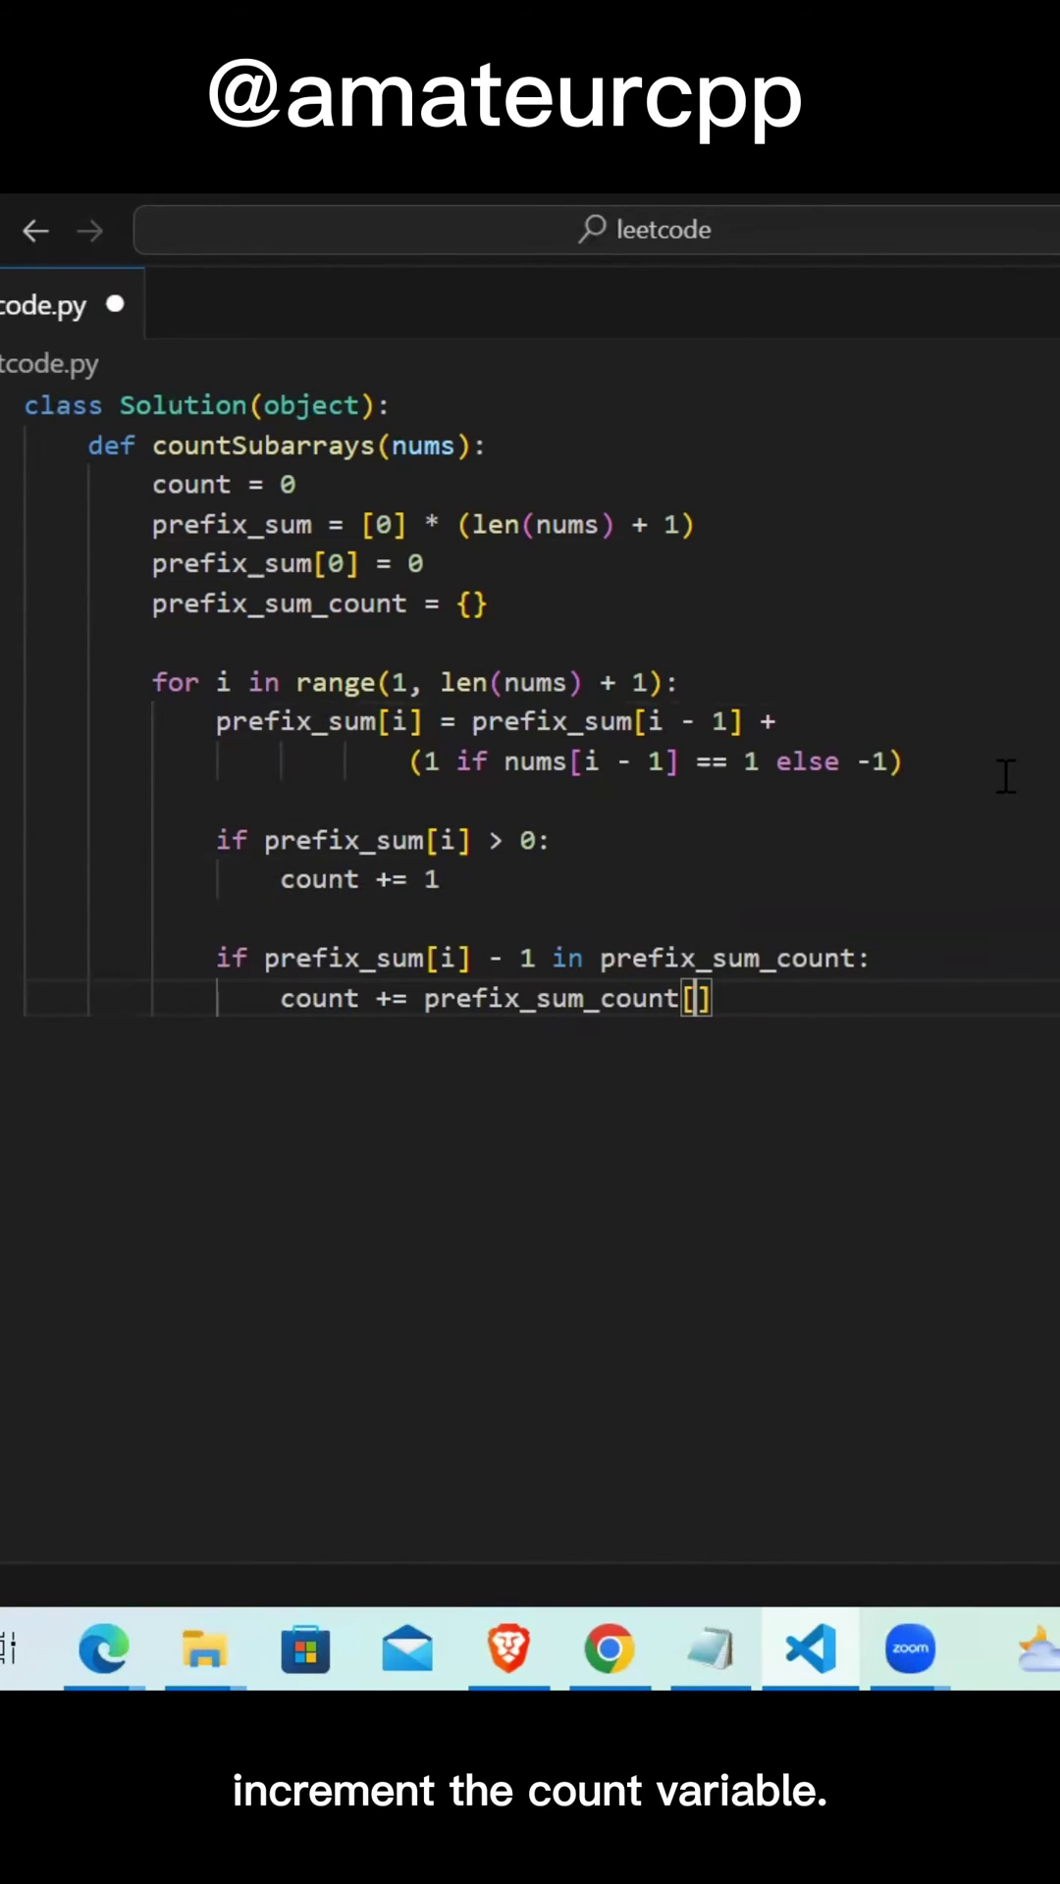
type("prefix_sum[i] - ")
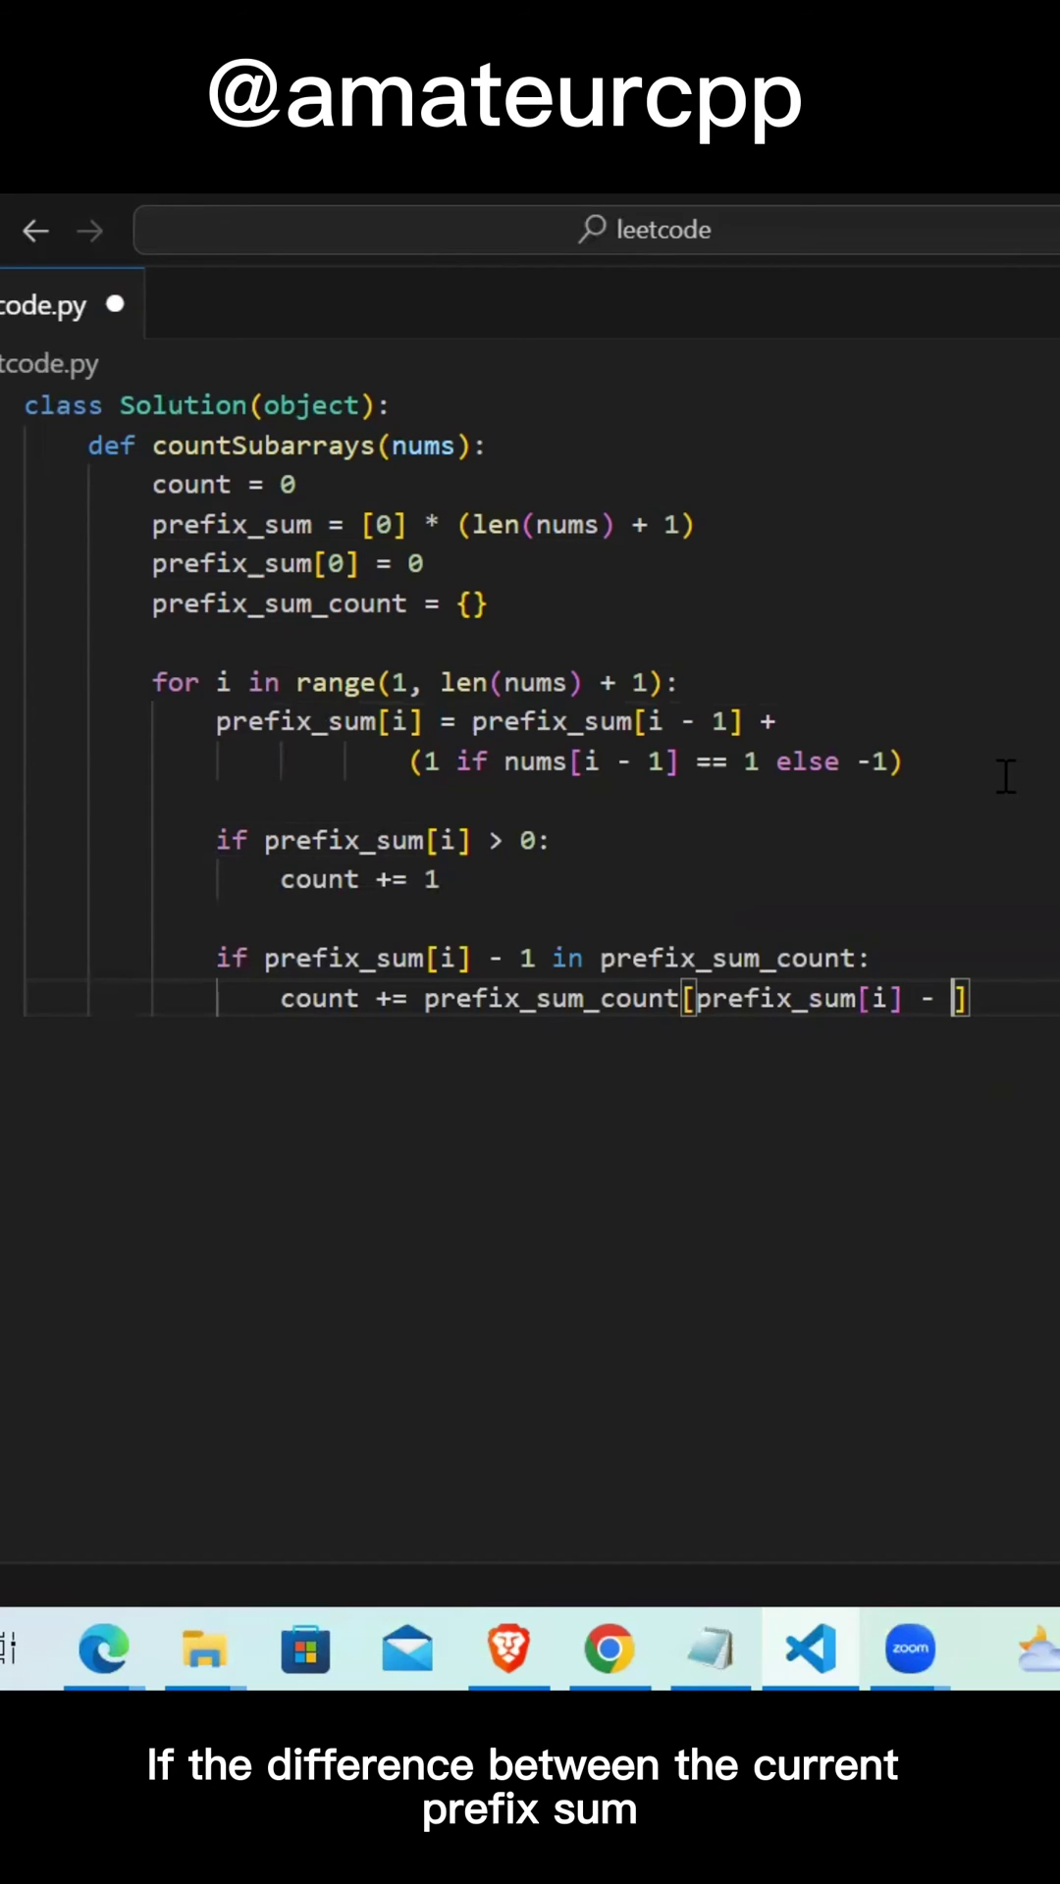
type("1]")
key("Return")
key("BackSpace")
type("if prefix_sum")
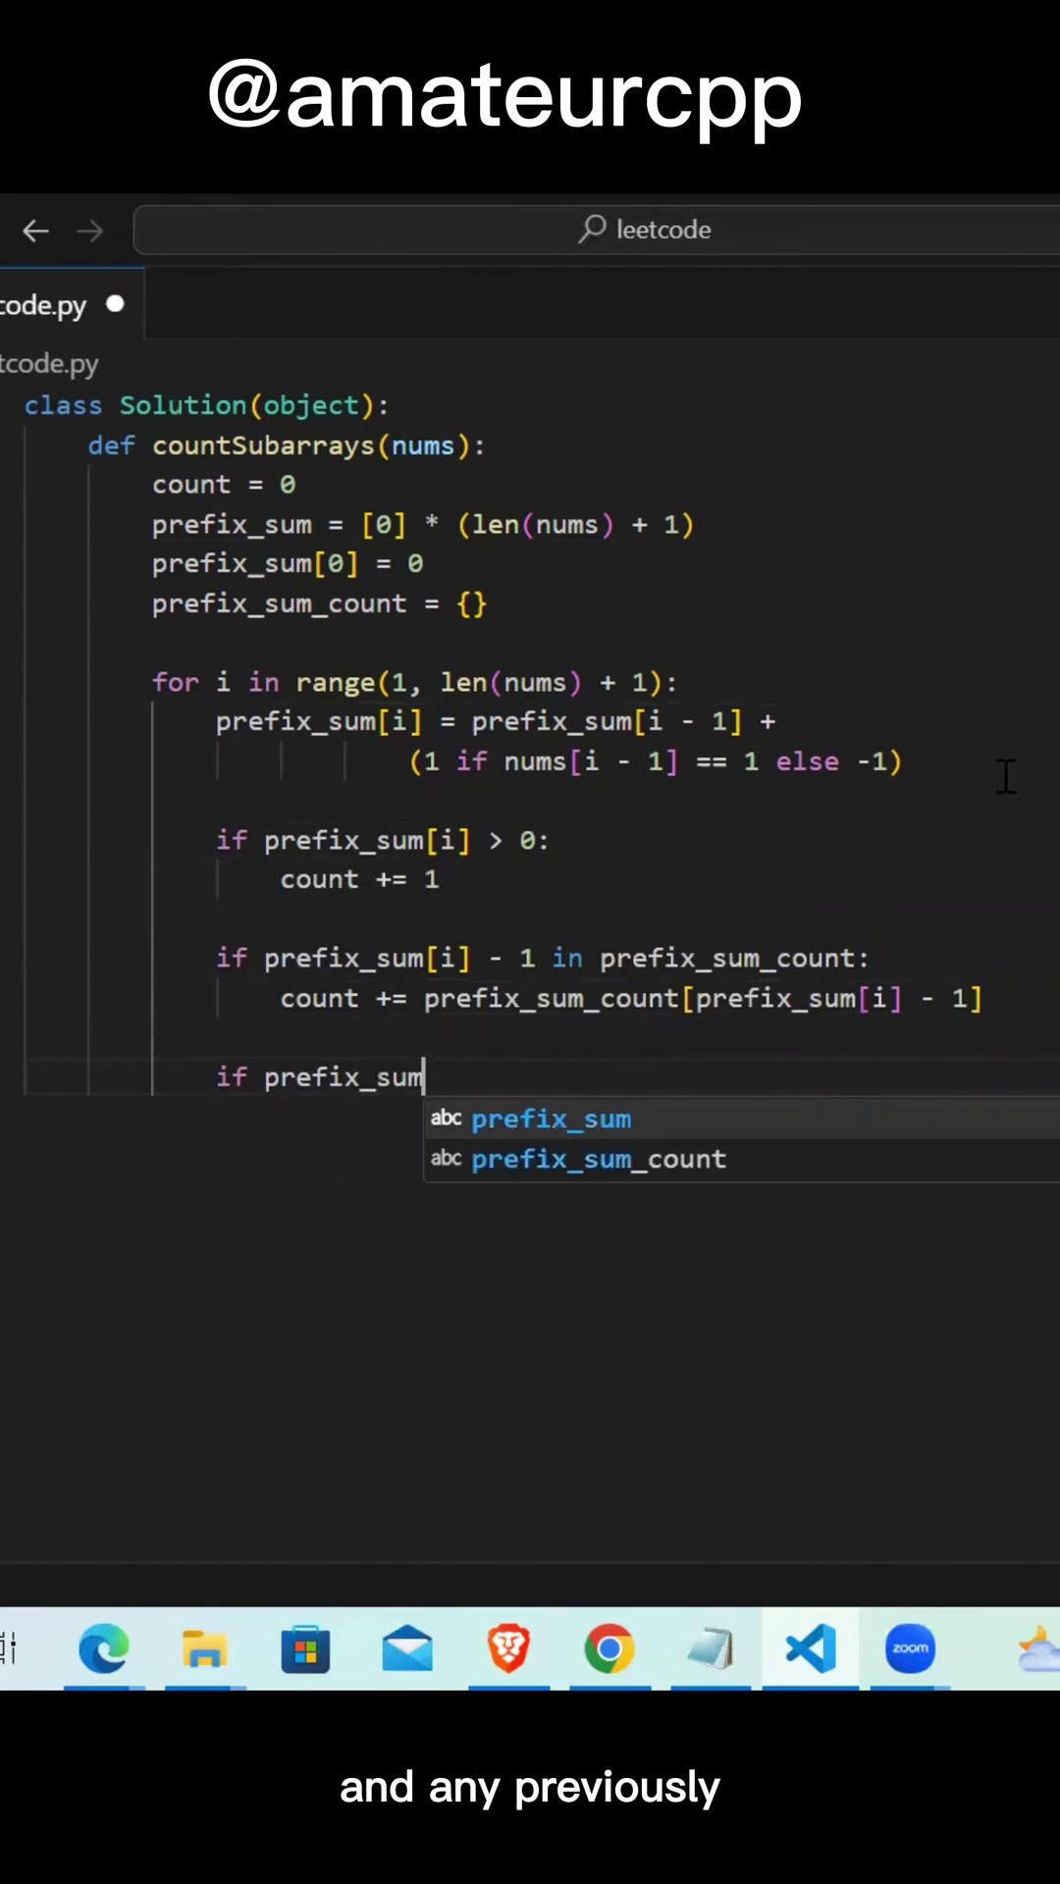
type("[i] in prefix_sum_count:")
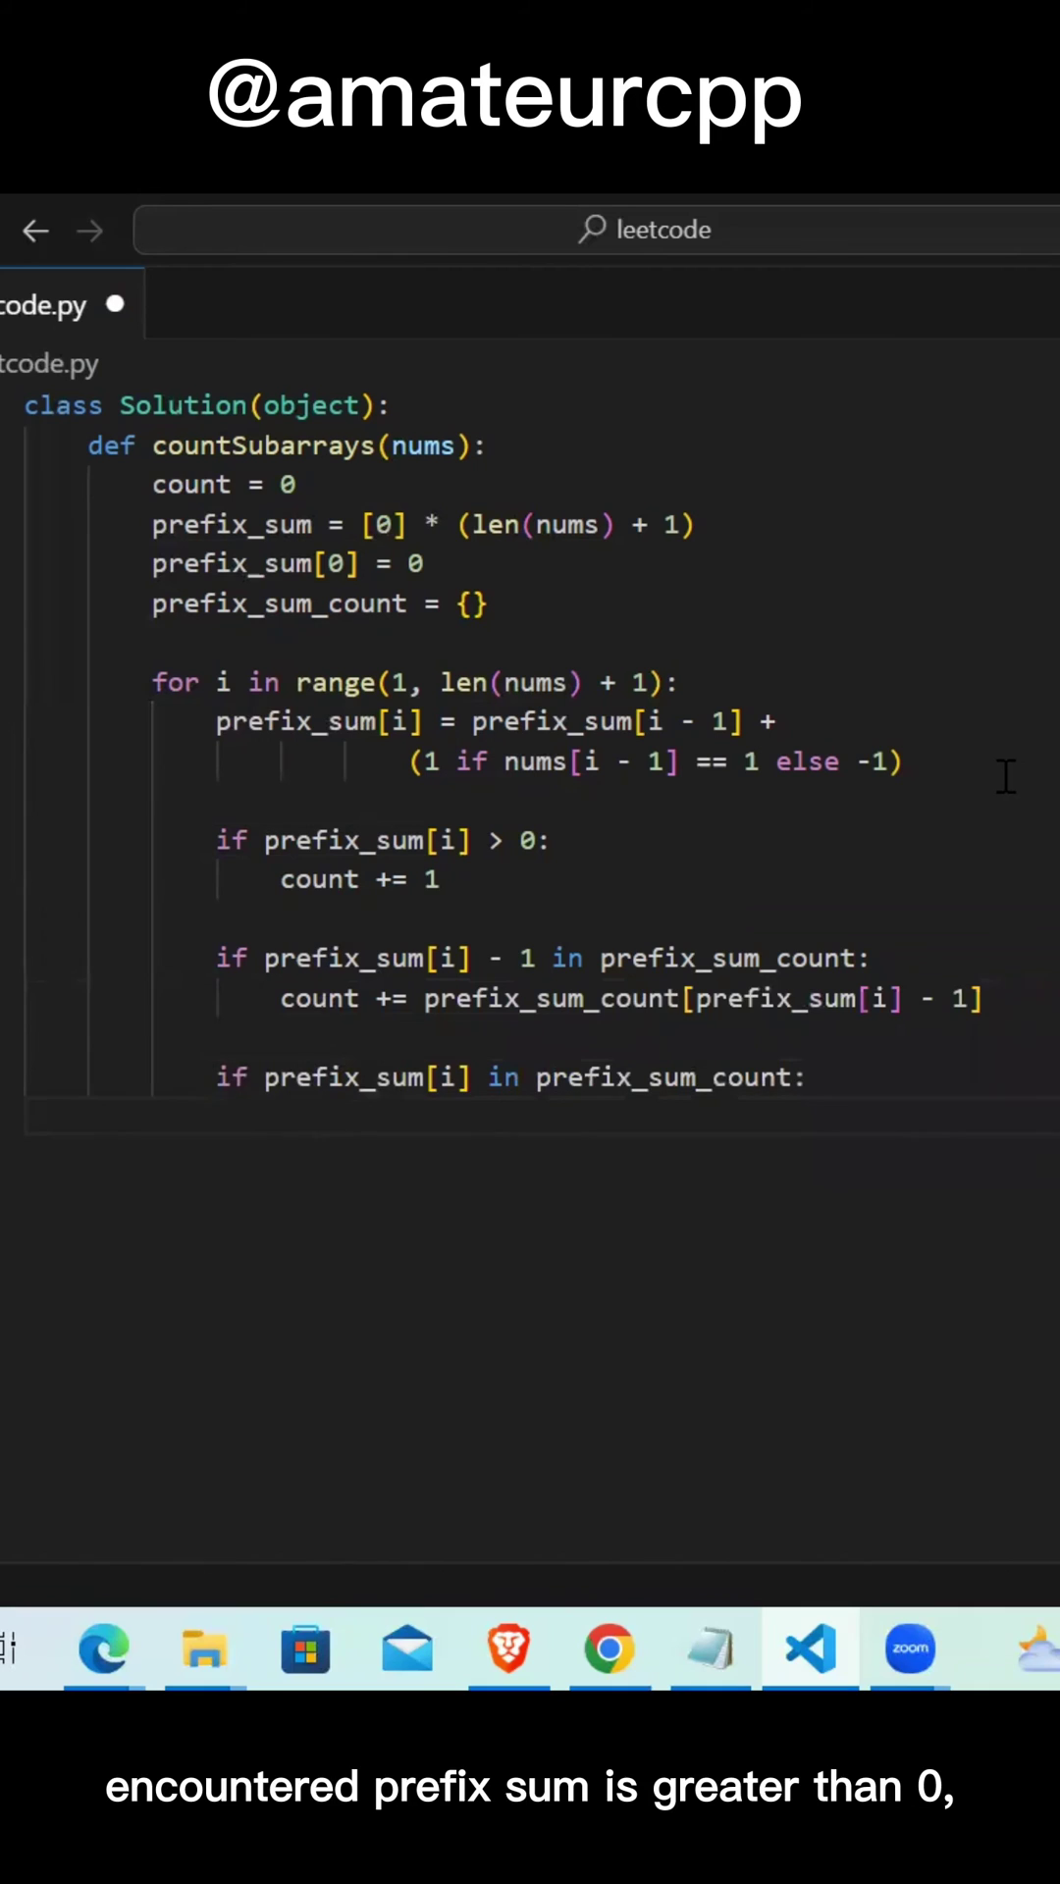
Step: Increment prefix_sum_count[prefix_sum[i]] or set it to 1, then finish with 'return count'
key("Return")
type("prefix_sum_count[prefi")
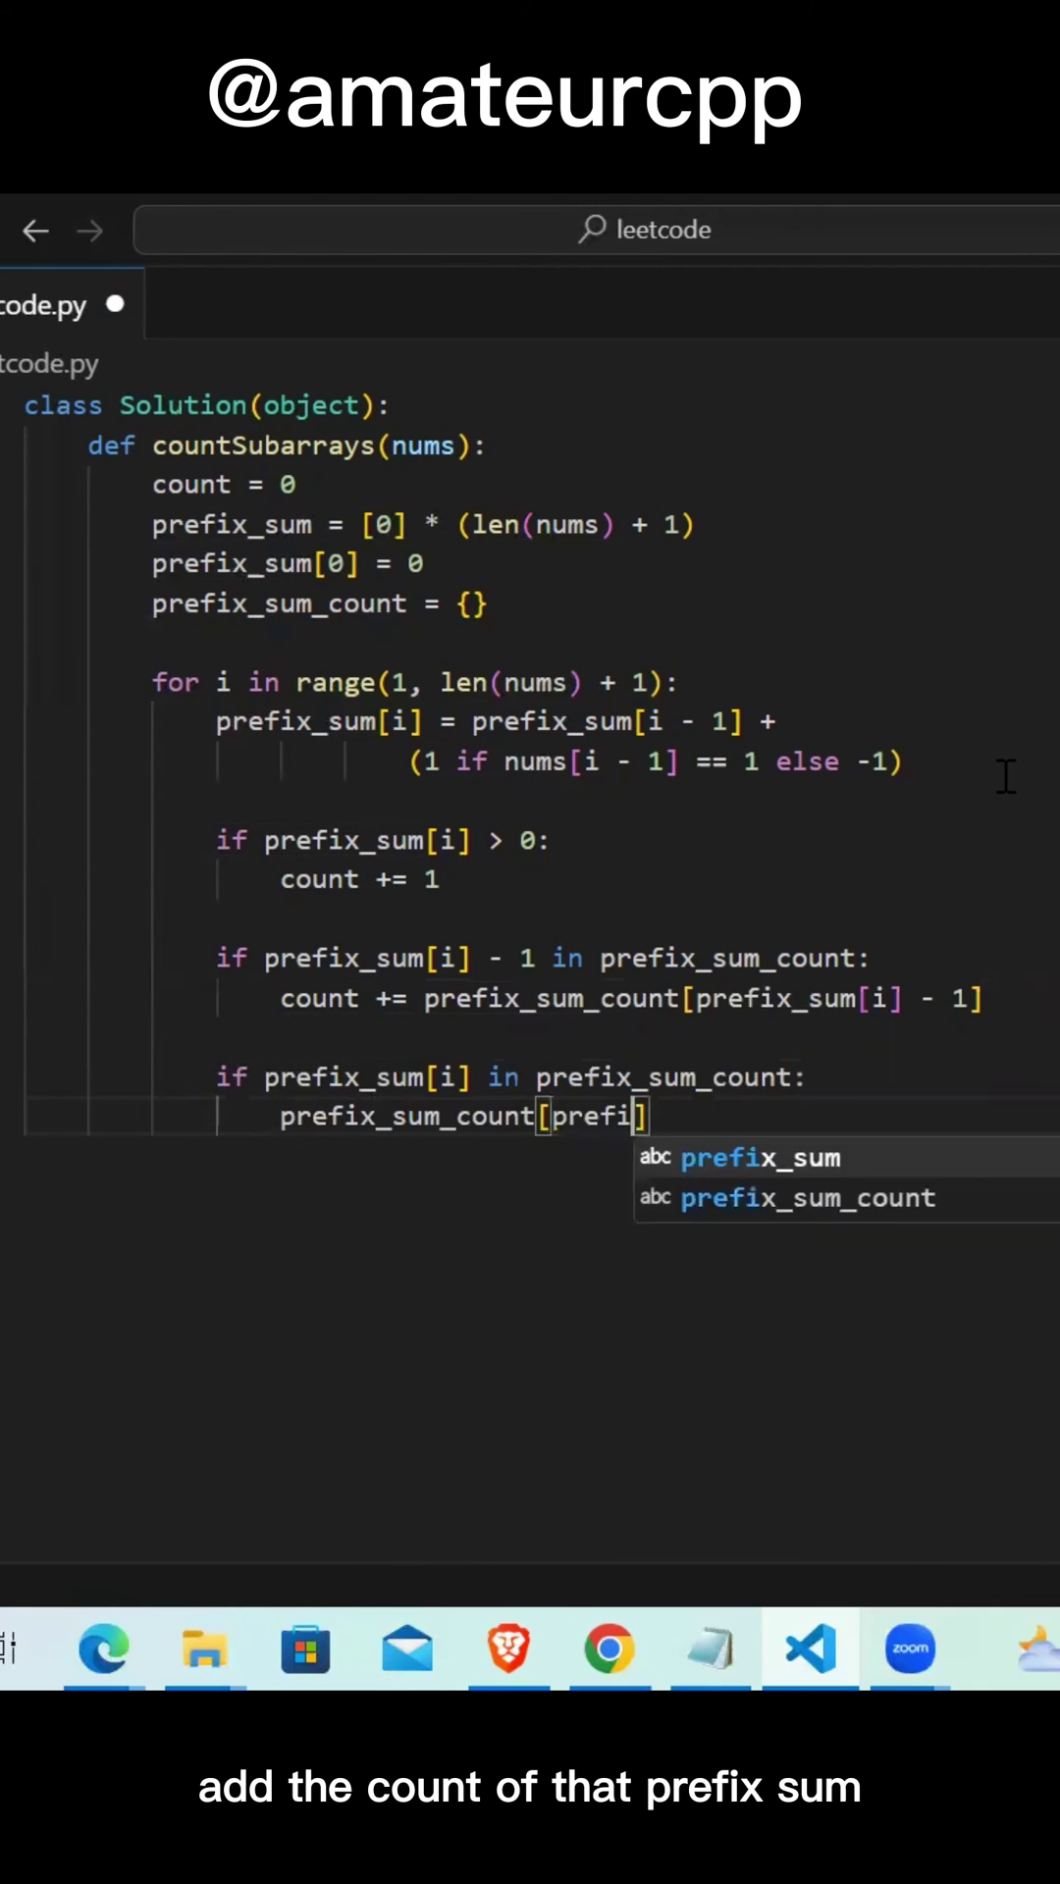
type("x_sum[i]] += 1         ")
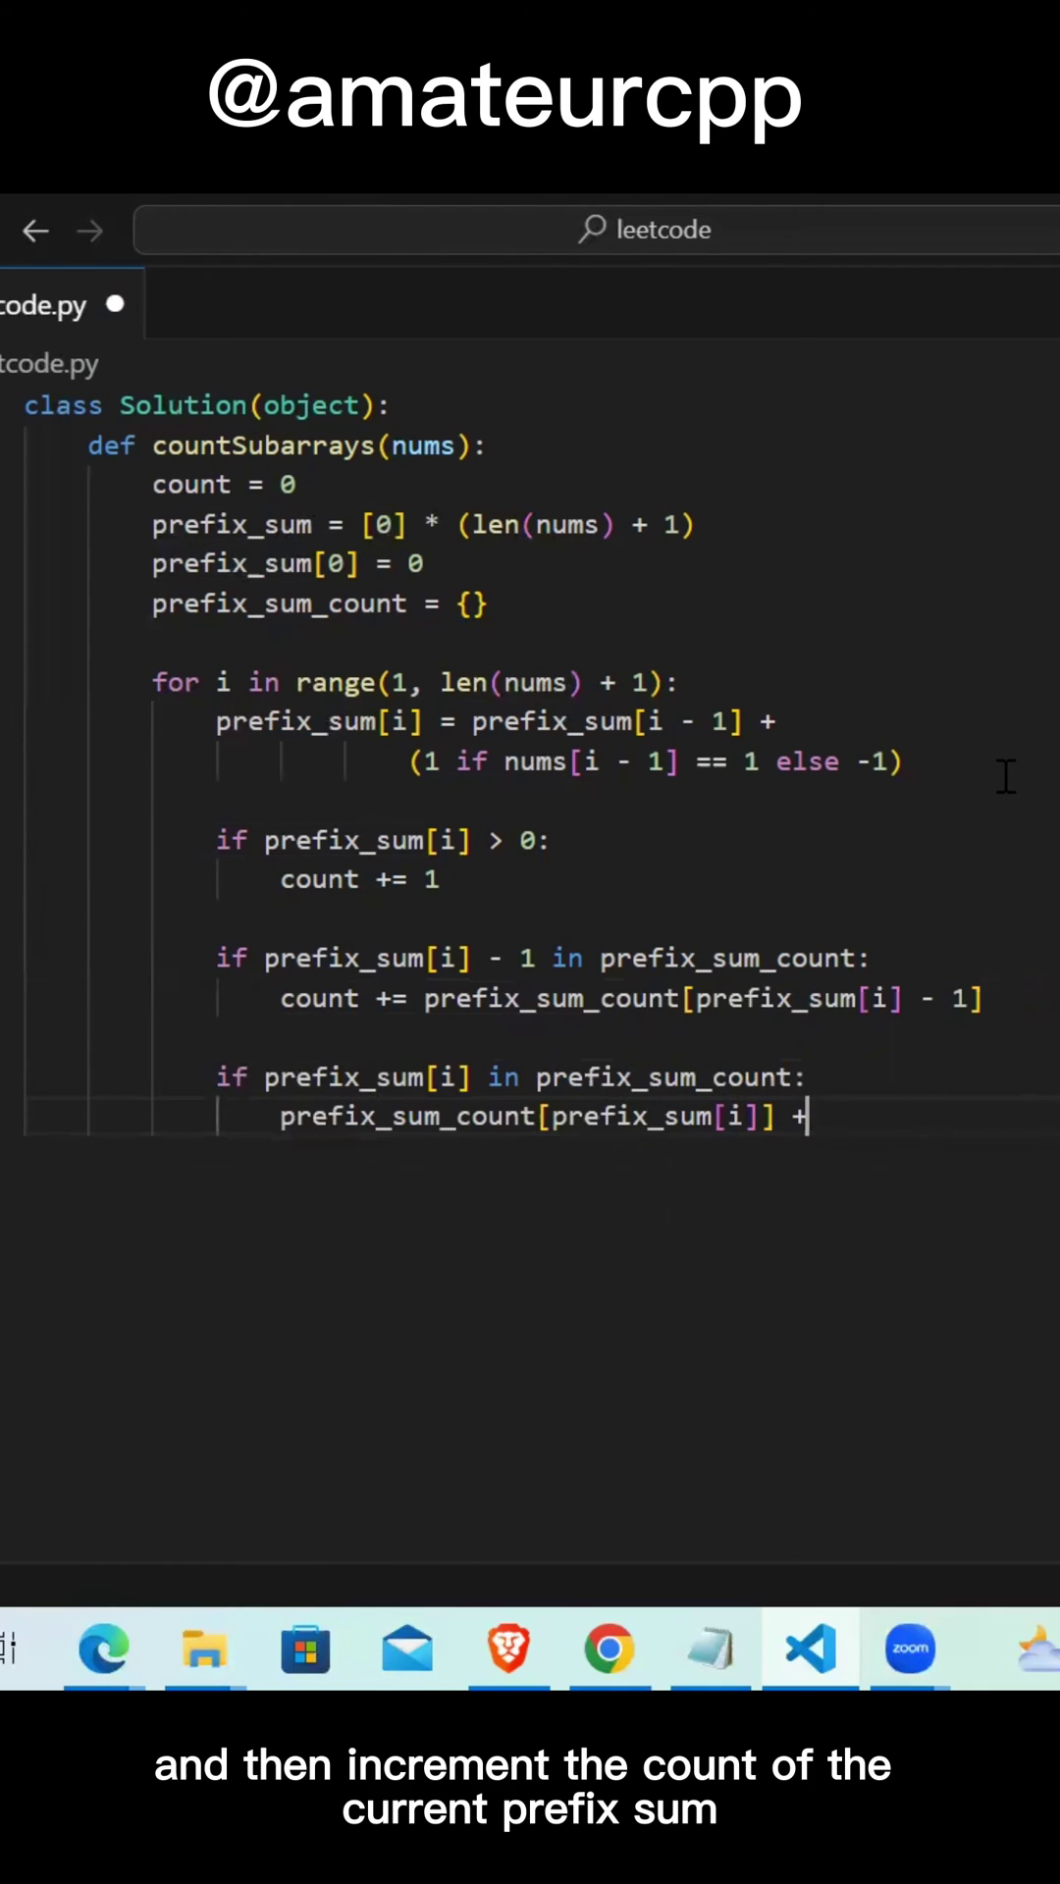
type("else:")
key("Return")
type("prefix")
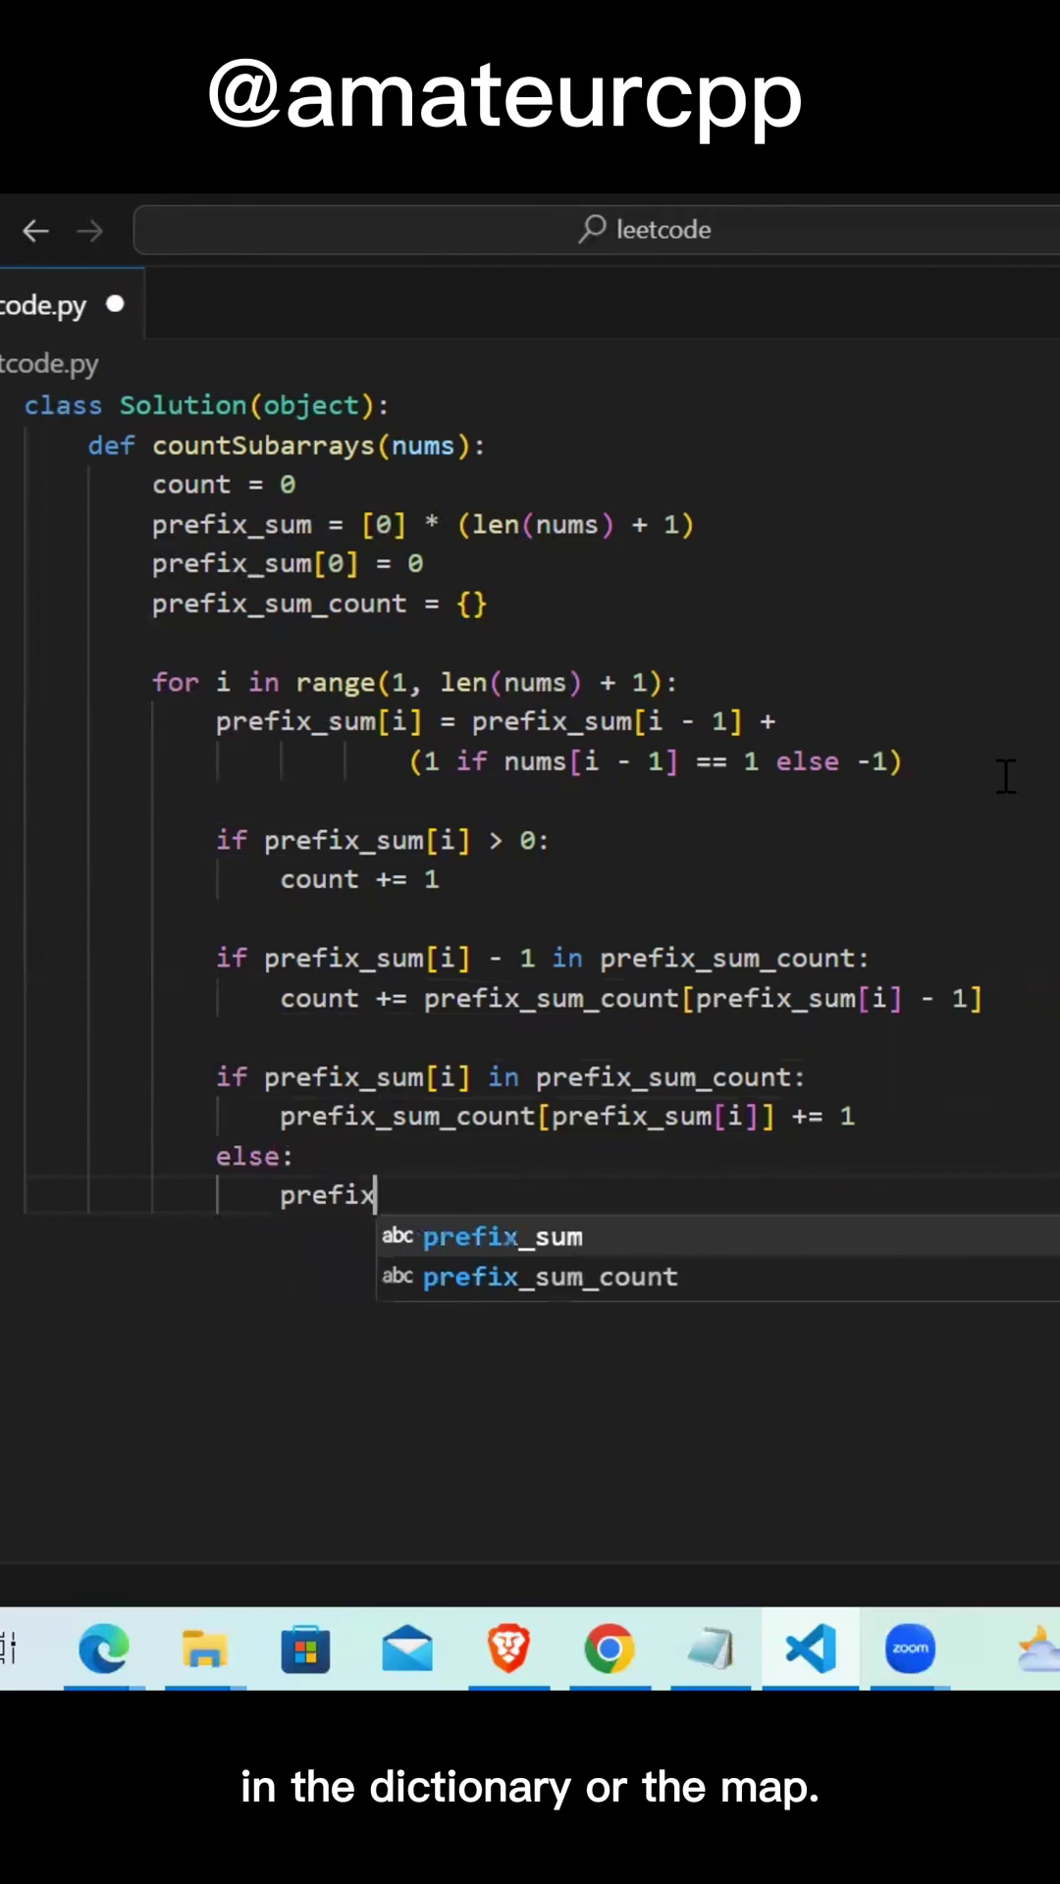
type("_sum_count[p")
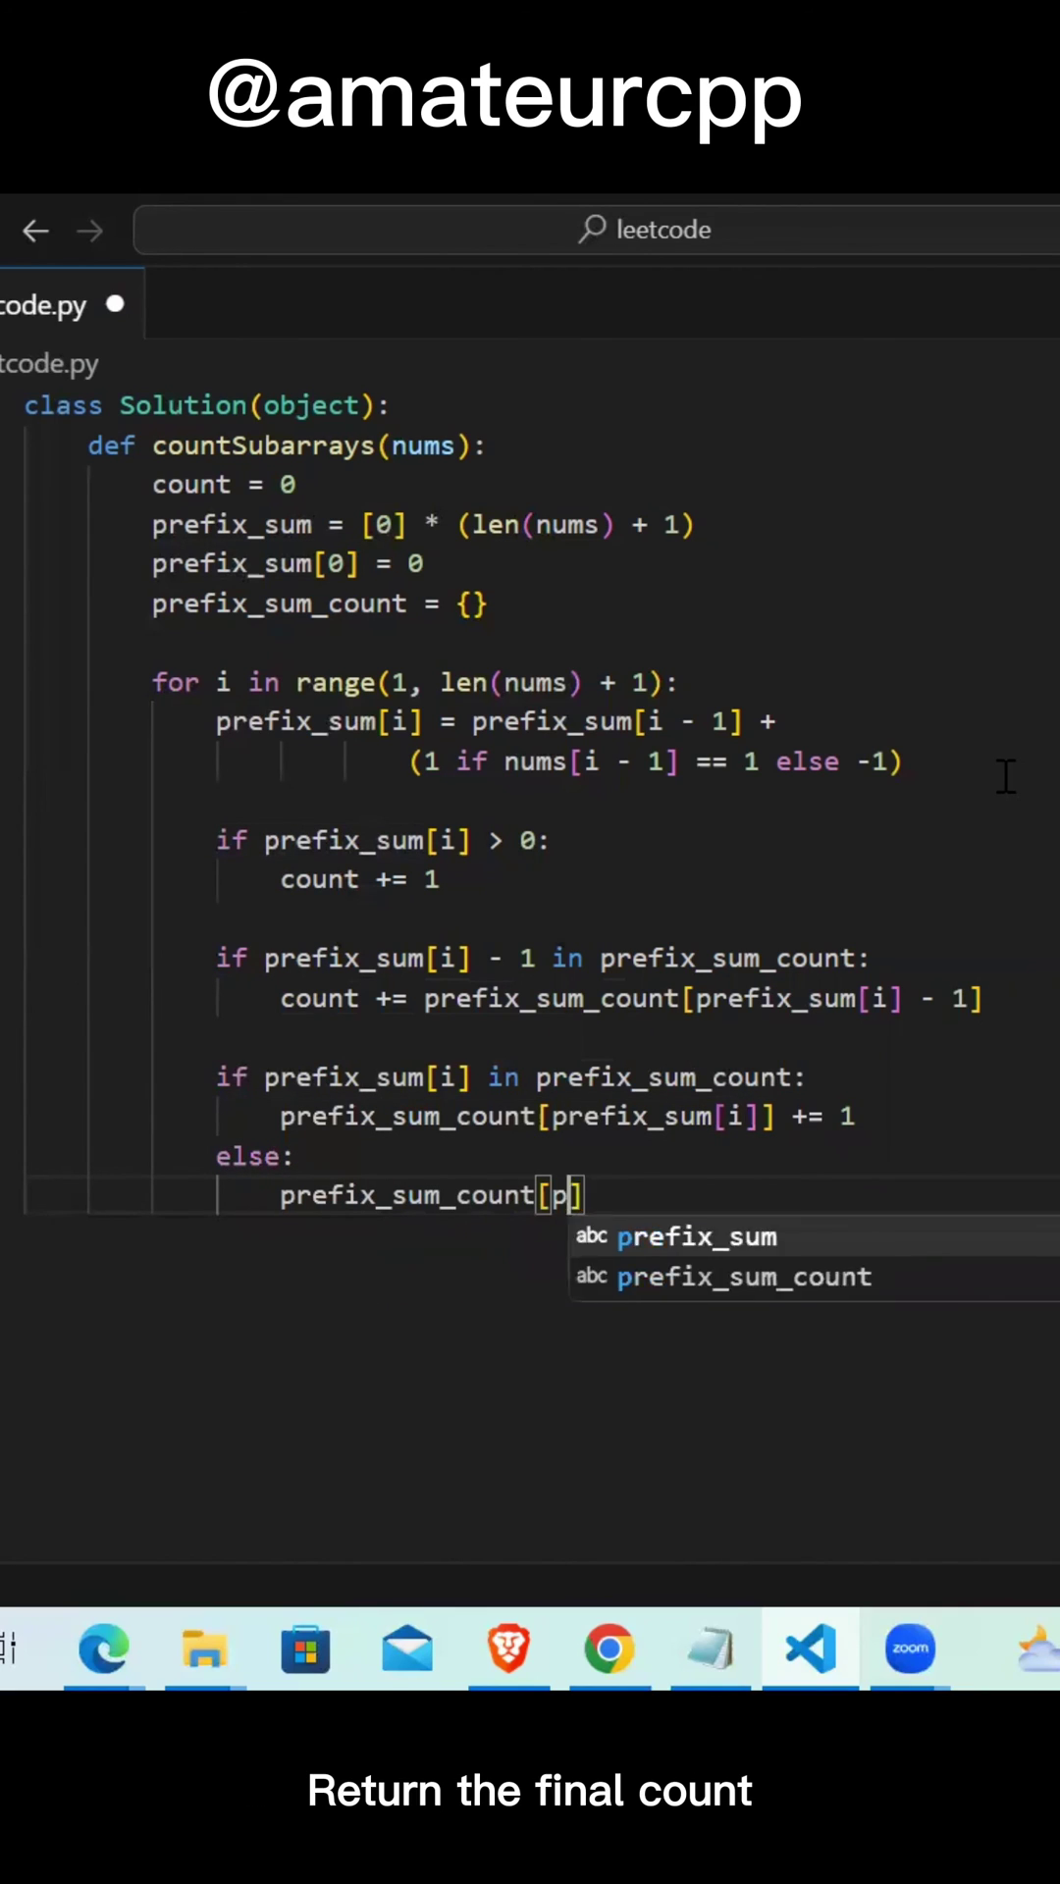
type("refix_sum[i")
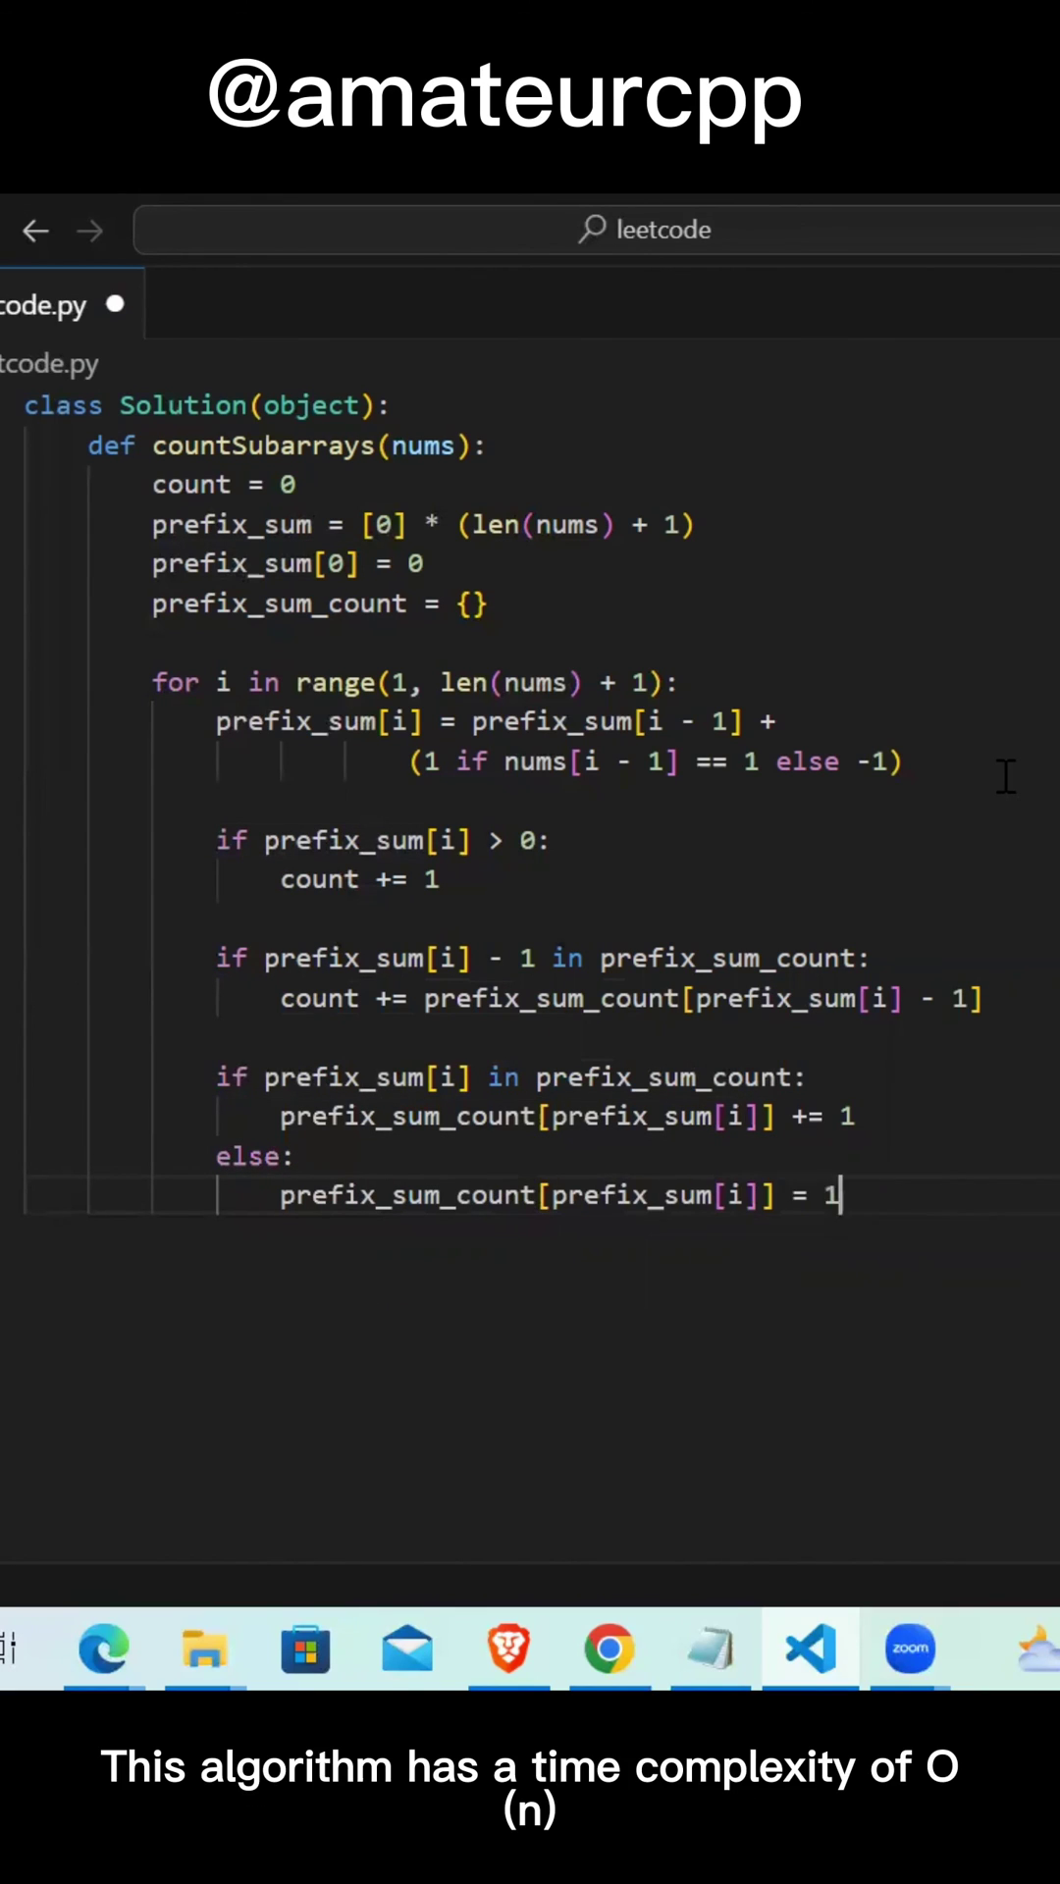
key("Return")
key("Return")
key("BackSpace")
type("return co")
key("Tab")
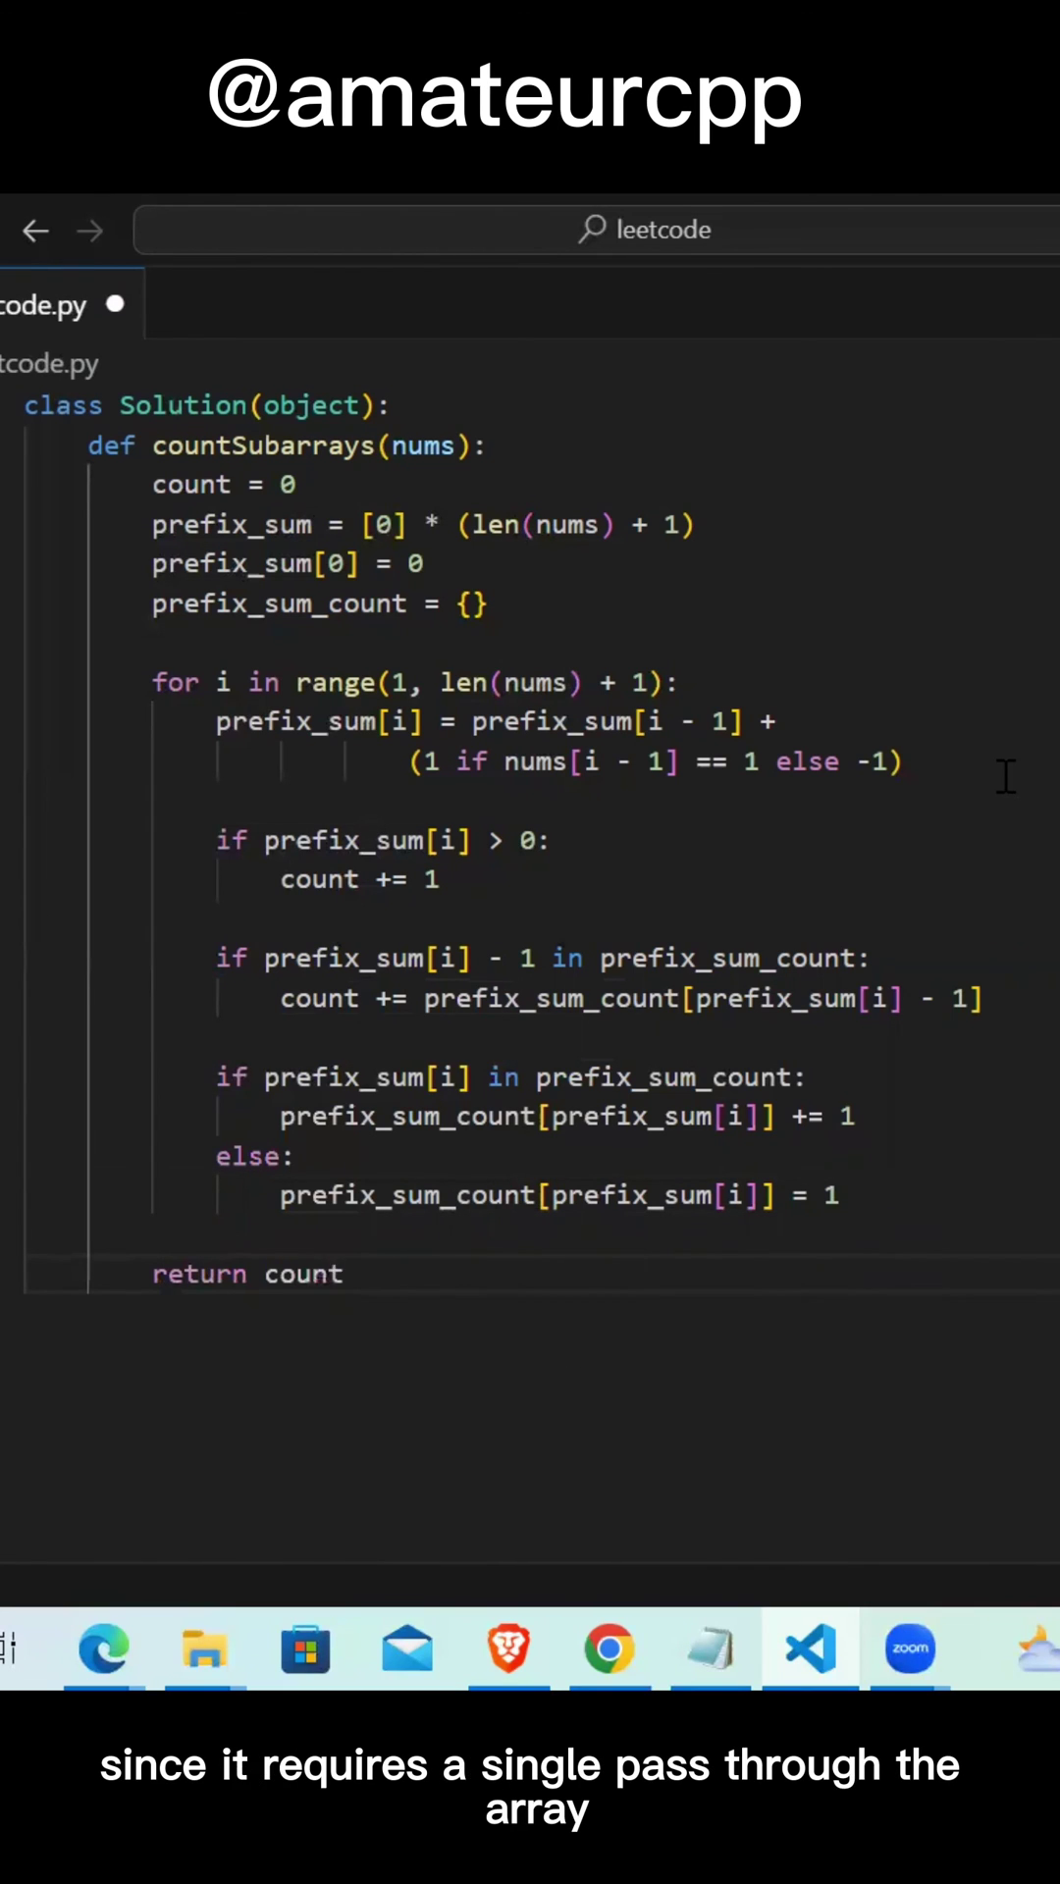